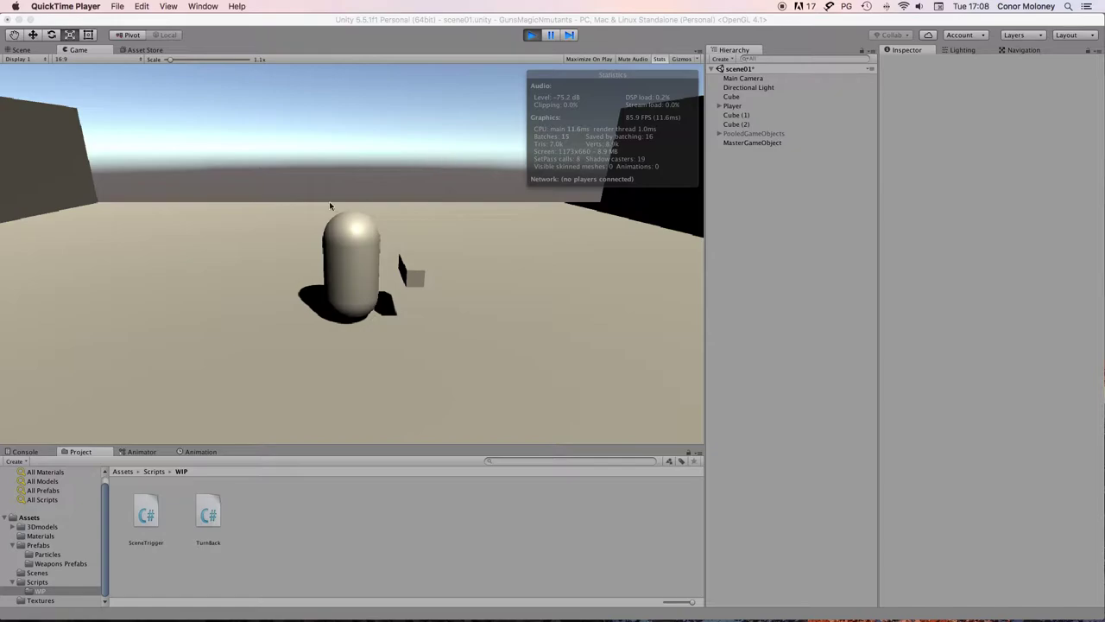
Stop play mode, review the Player and MasterGameObject components, and return to the Scene view.
{"action": "left_click", "coordinate": [493, 273]}
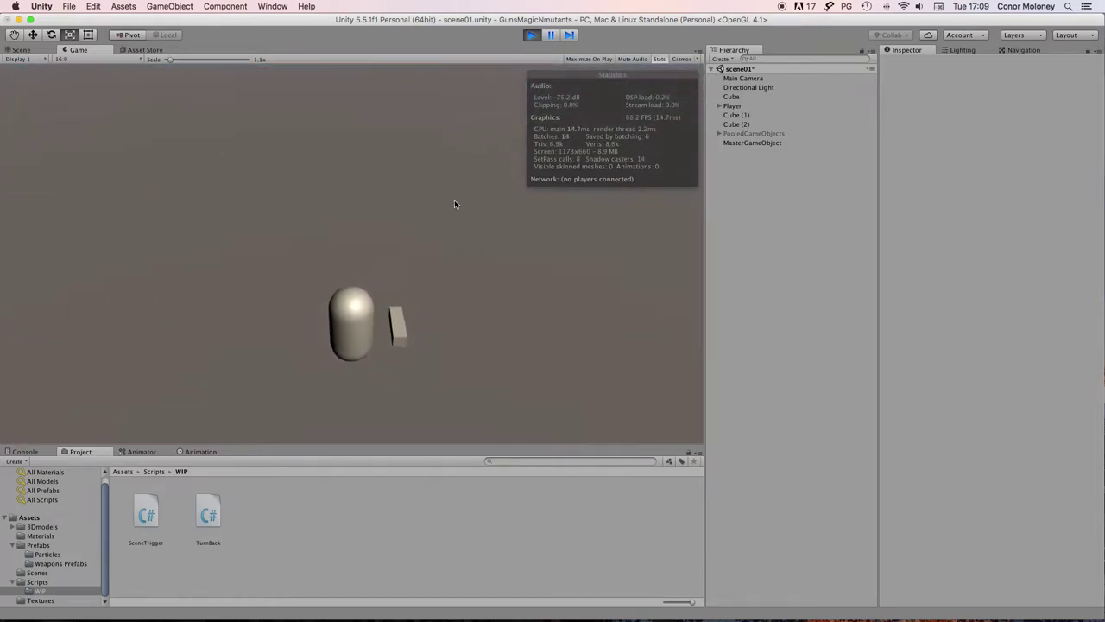
{"action": "left_click", "coordinate": [533, 35]}
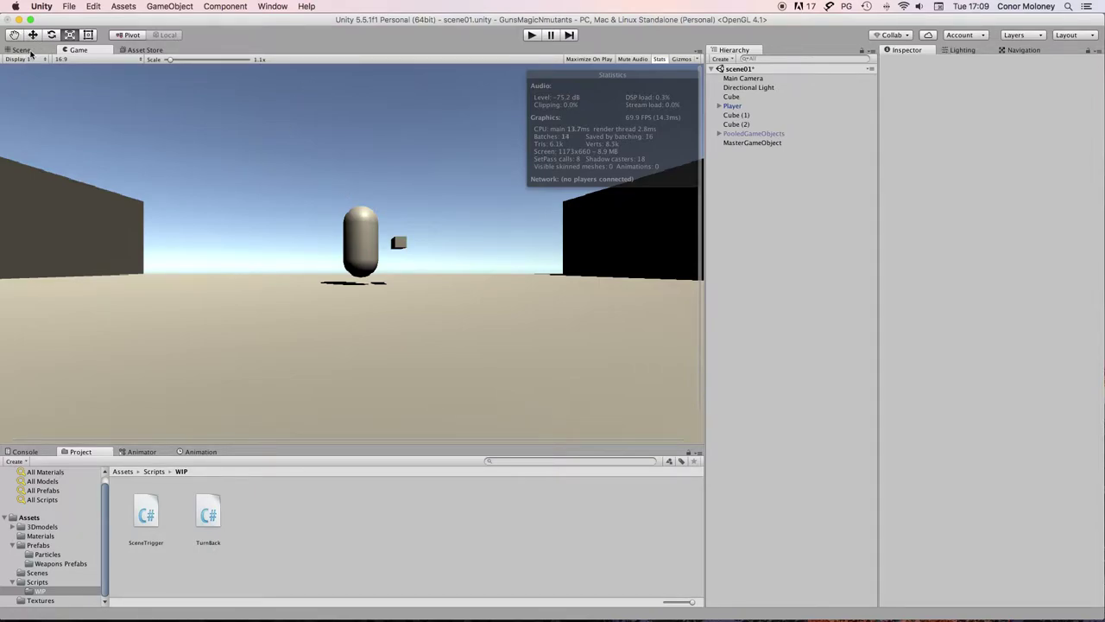
{"action": "left_click", "coordinate": [748, 105]}
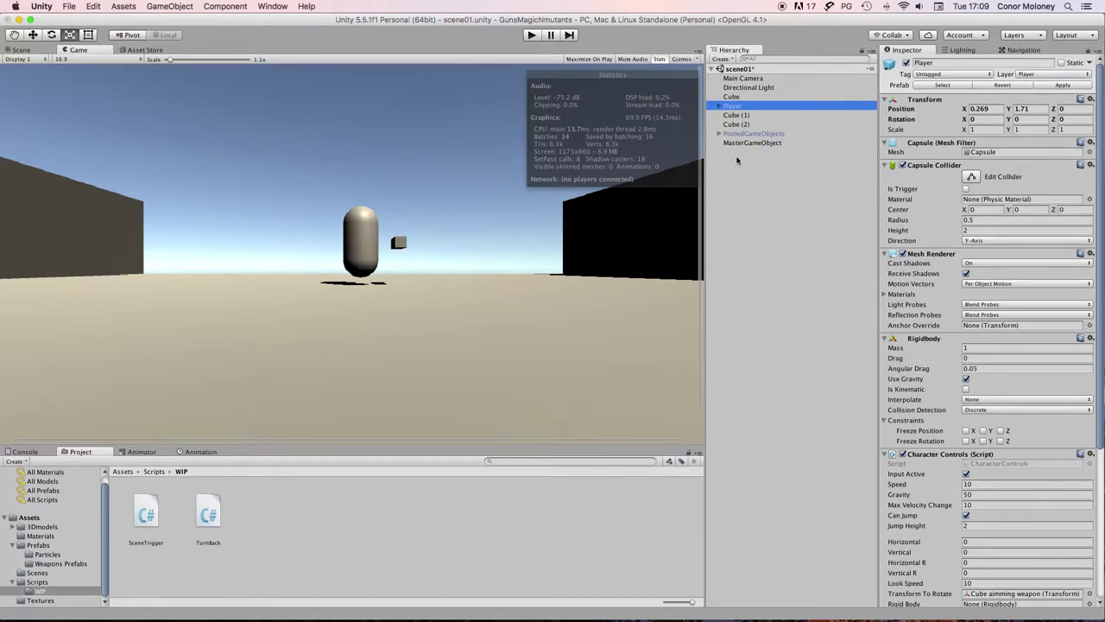
{"action": "left_click", "coordinate": [785, 142]}
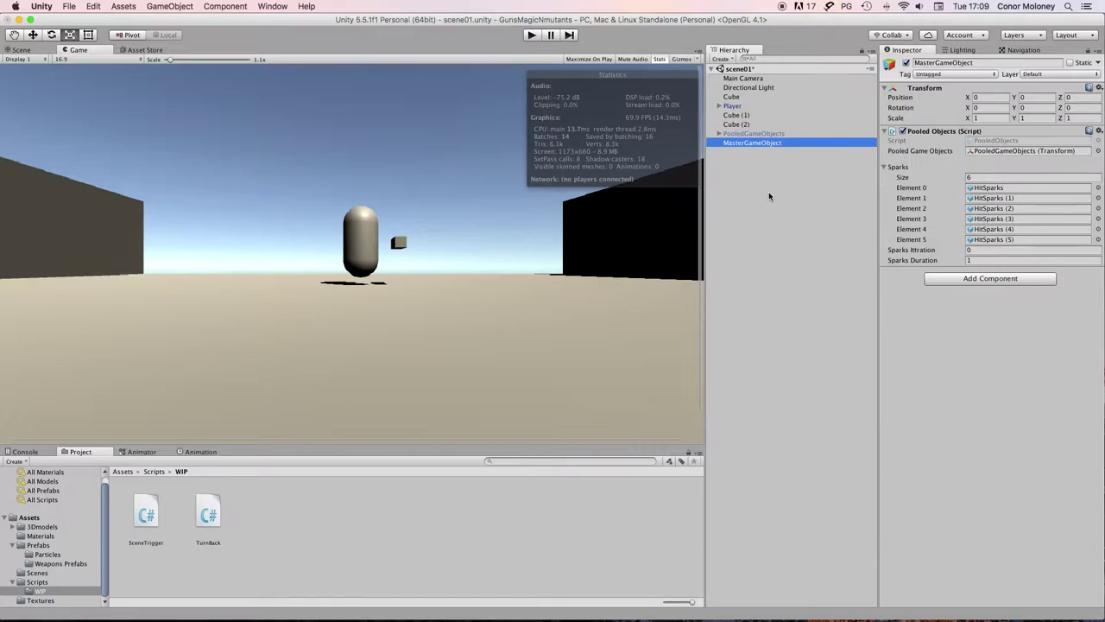
{"action": "left_click", "coordinate": [41, 50]}
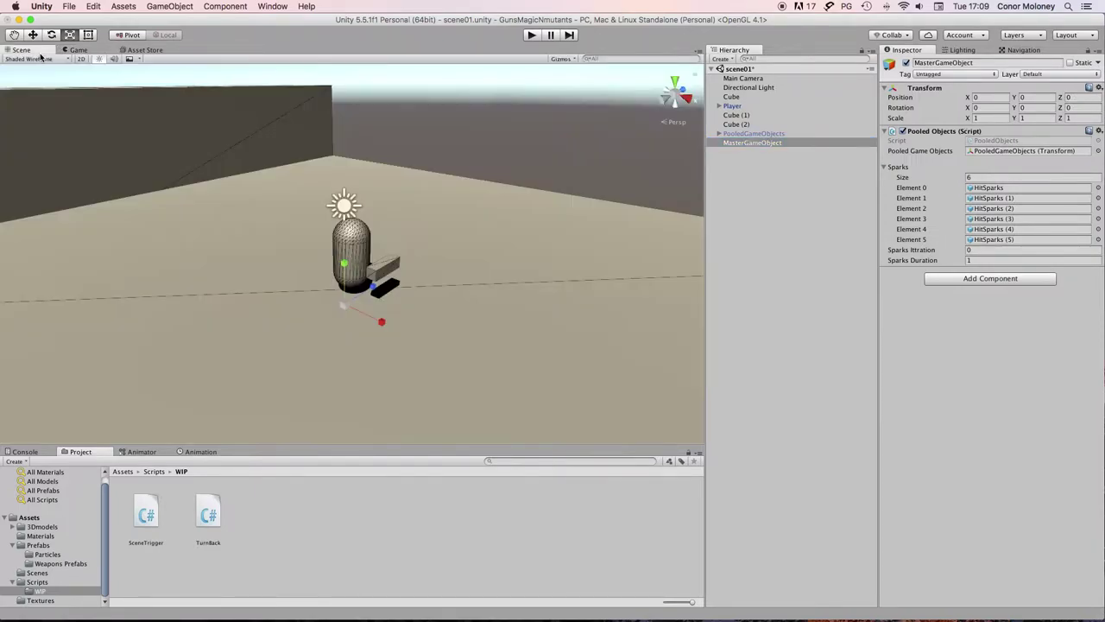
Create an empty GameObject at Z 7.03 and give it a Box Collider.
{"action": "left_click", "coordinate": [182, 8]}
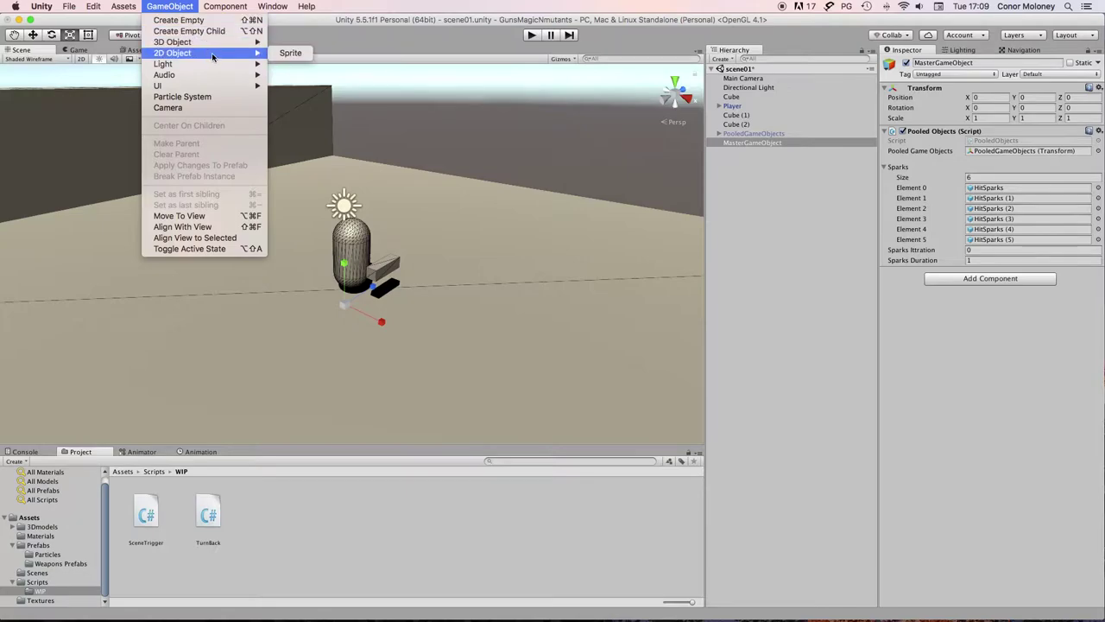
{"action": "left_click", "coordinate": [201, 23]}
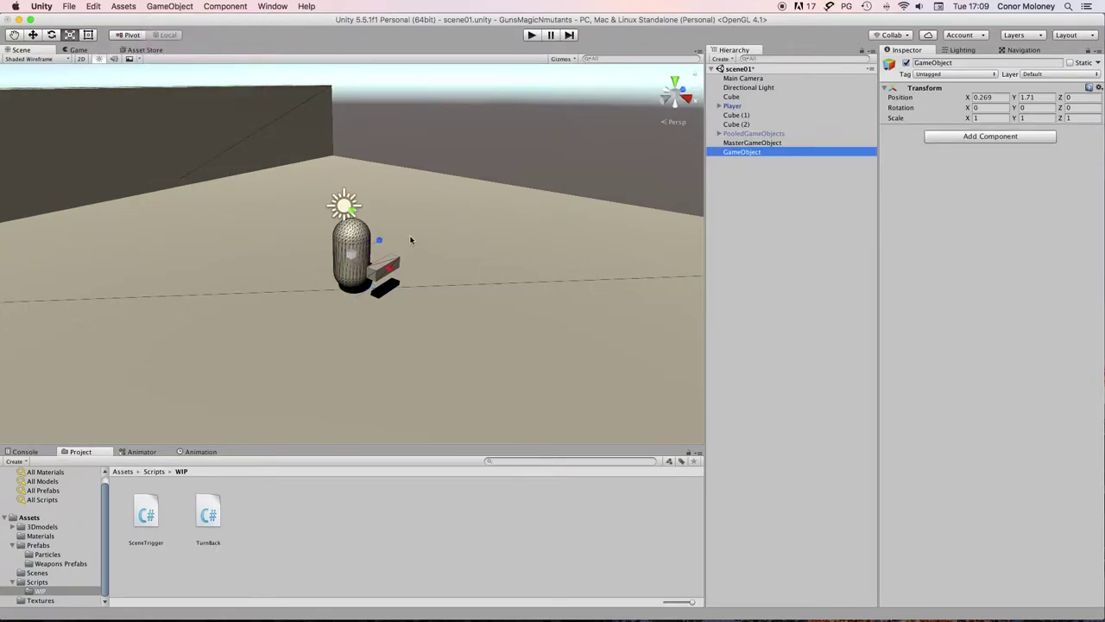
{"action": "left_click_drag", "start_coordinate": [377, 241], "coordinate": [530, 180]}
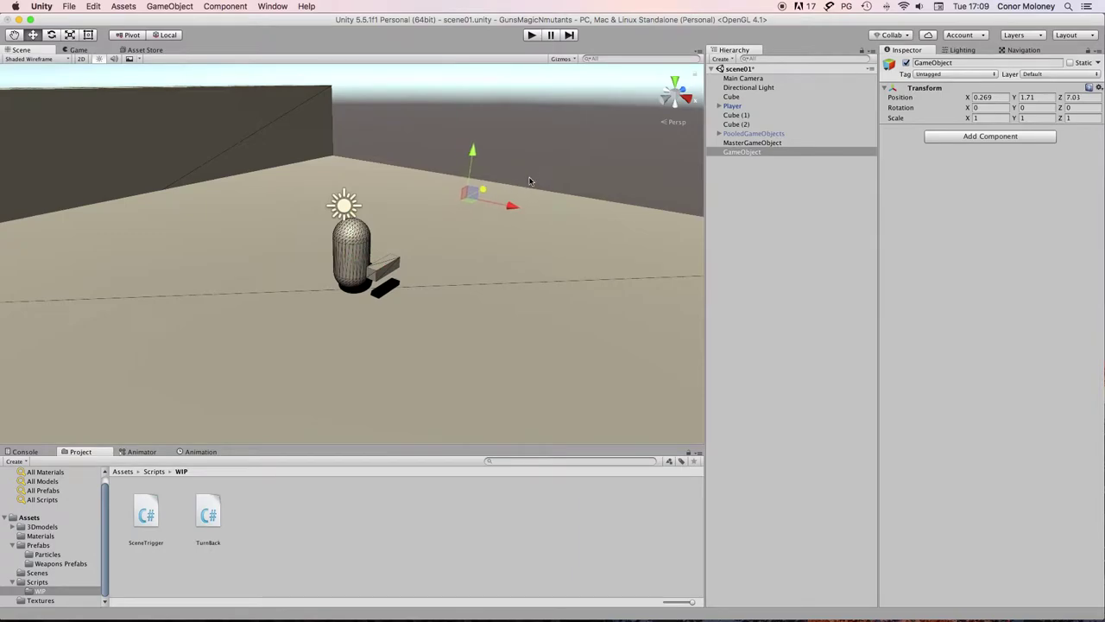
{"action": "left_click", "coordinate": [965, 137]}
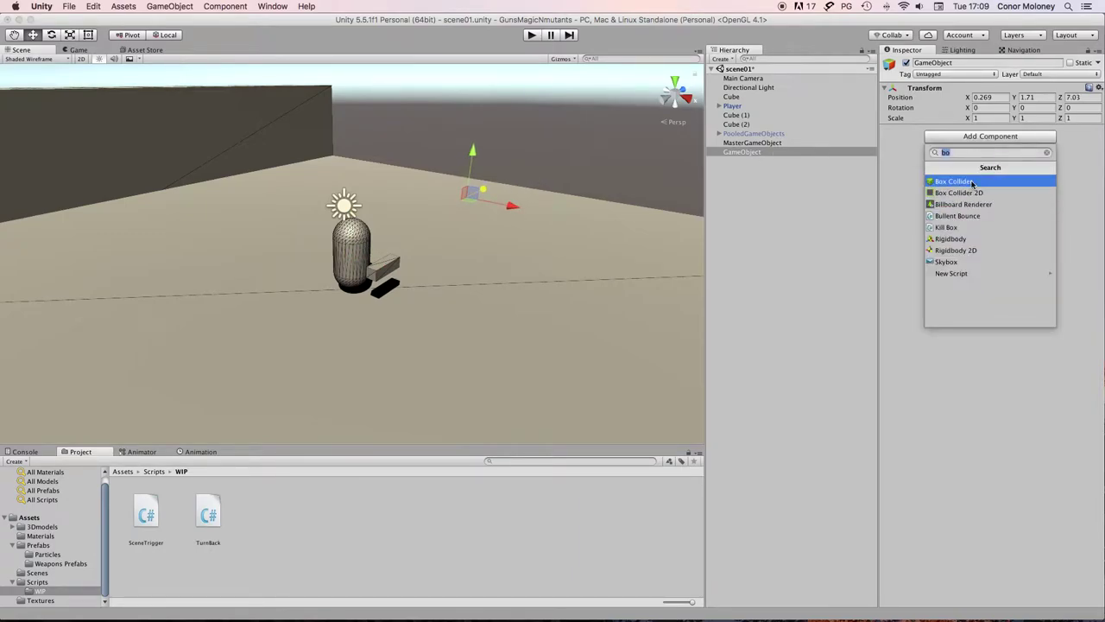
{"action": "left_click", "coordinate": [972, 183]}
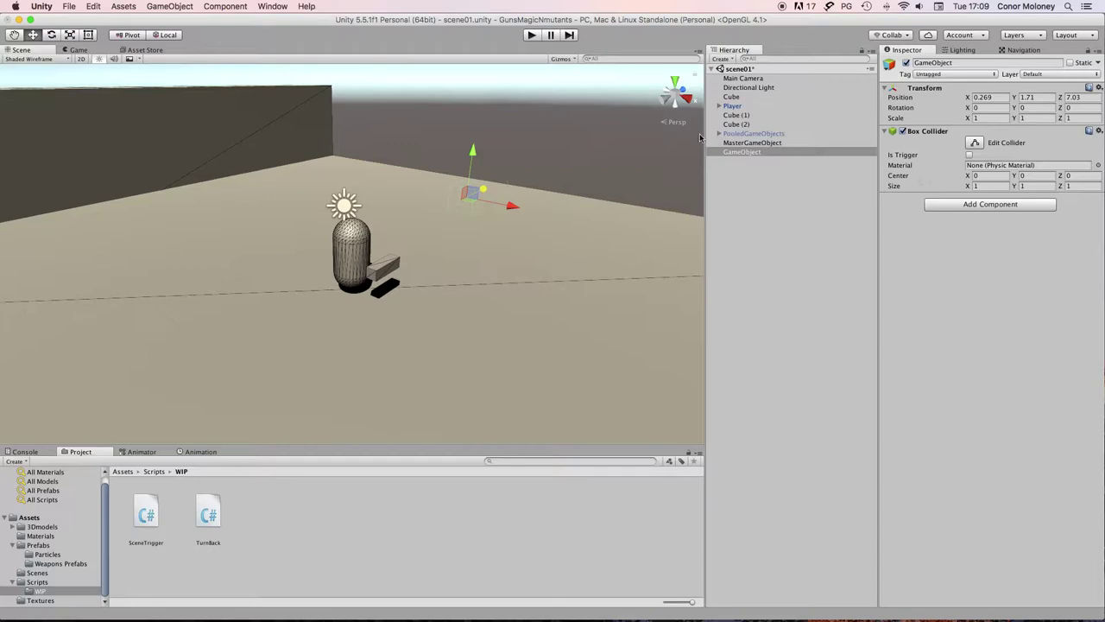
Scale the box to about 23.39 × 2.20 × 4.55 so it spans the path.
{"action": "left_click", "coordinate": [66, 36]}
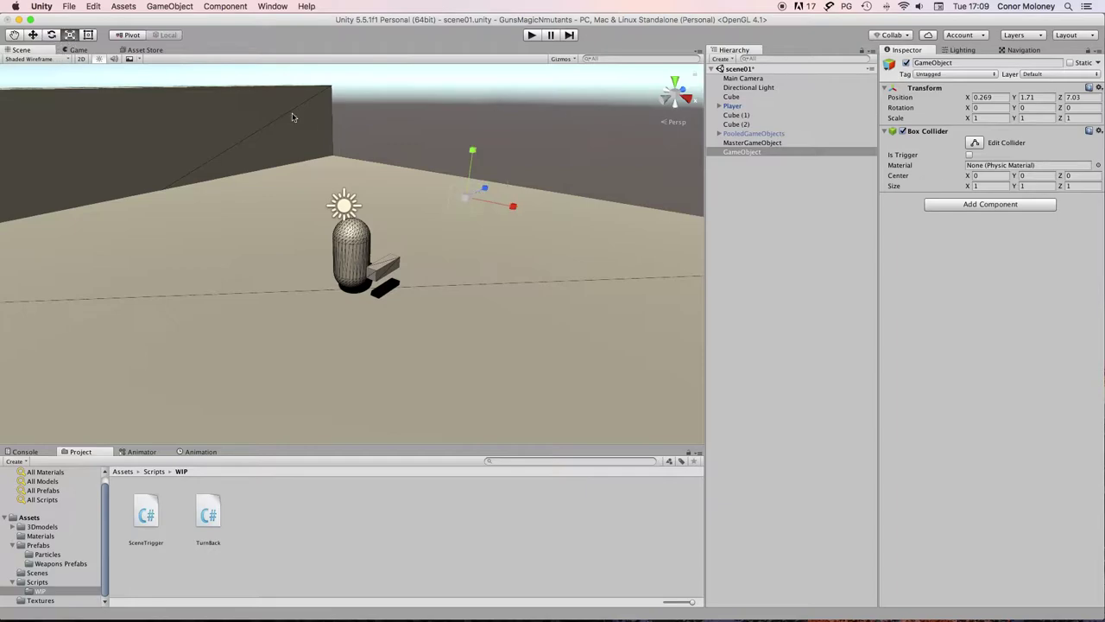
{"action": "left_click_drag", "start_coordinate": [513, 207], "coordinate": [1018, 362]}
{"action": "key", "text": "w"}
{"action": "left_click_drag", "start_coordinate": [525, 157], "coordinate": [444, 227], "text": "alt"}
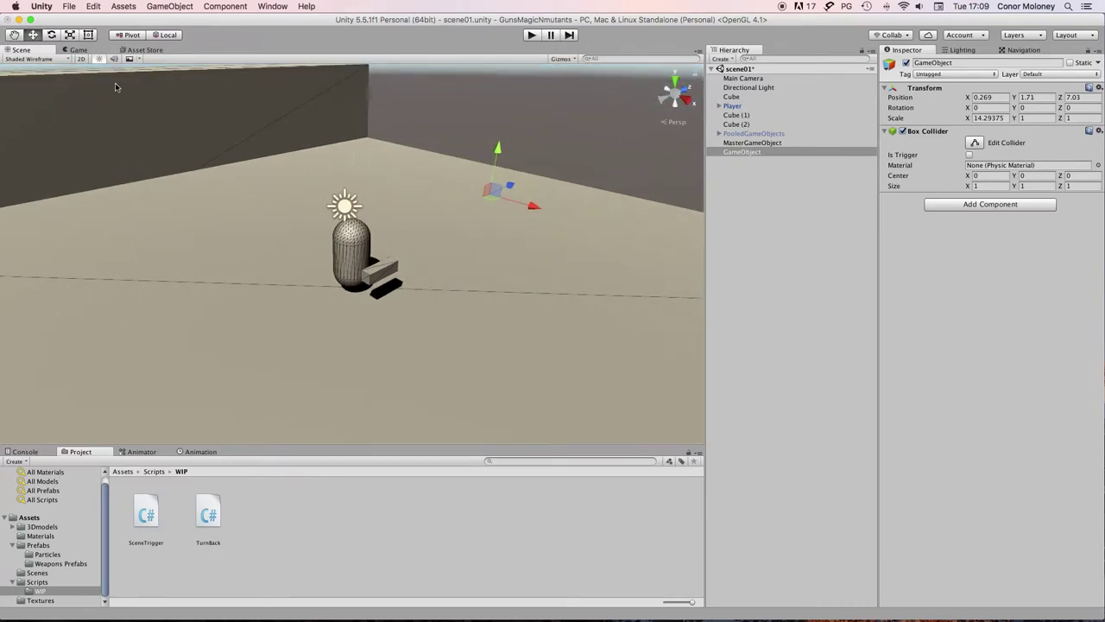
{"action": "left_click", "coordinate": [70, 34]}
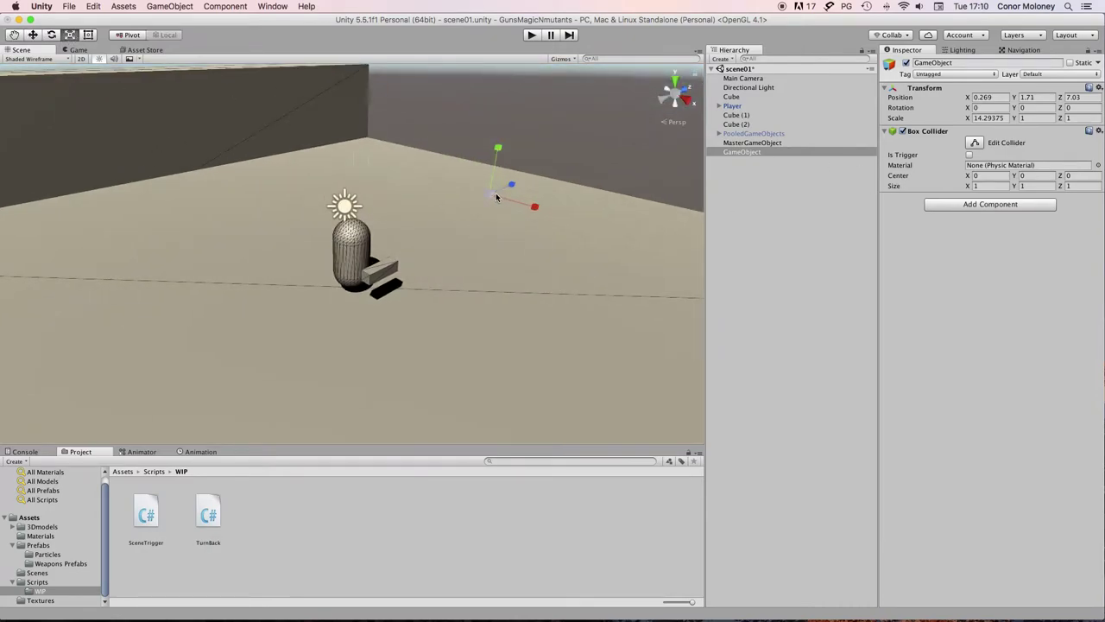
{"action": "left_click_drag", "start_coordinate": [512, 184], "coordinate": [555, 173]}
{"action": "left_click_drag", "start_coordinate": [490, 193], "coordinate": [518, 194]}
Tick Is Trigger on the Box Collider and attach the TurnBack script from the Project panel.
{"action": "left_click", "coordinate": [970, 155]}
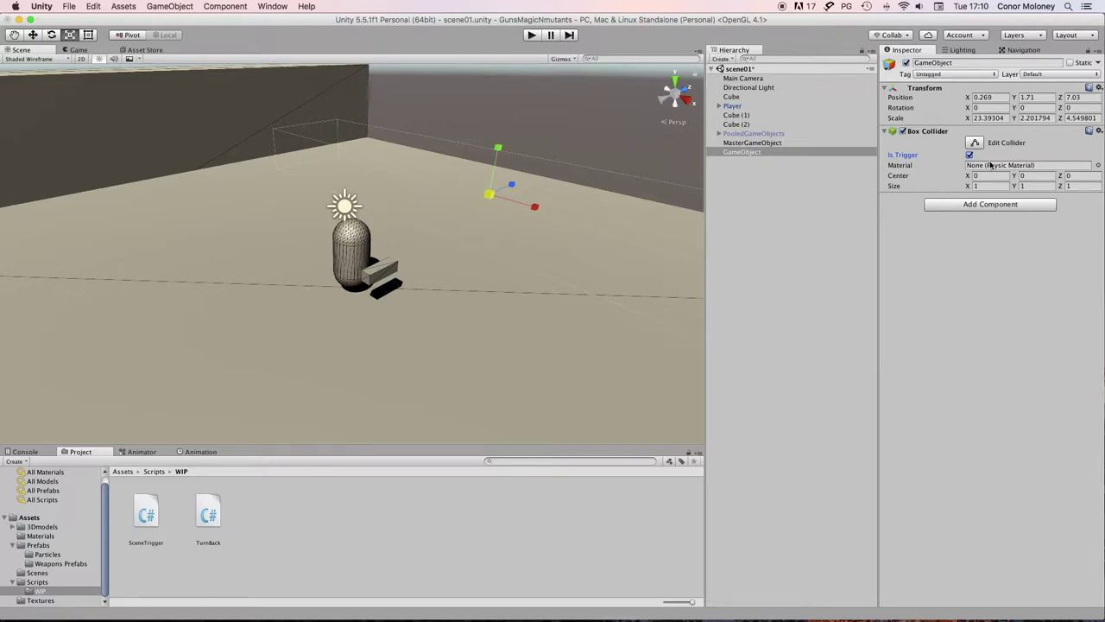
{"action": "mouse_move", "coordinate": [348, 613]}
{"action": "left_click_drag", "start_coordinate": [211, 516], "coordinate": [994, 312]}
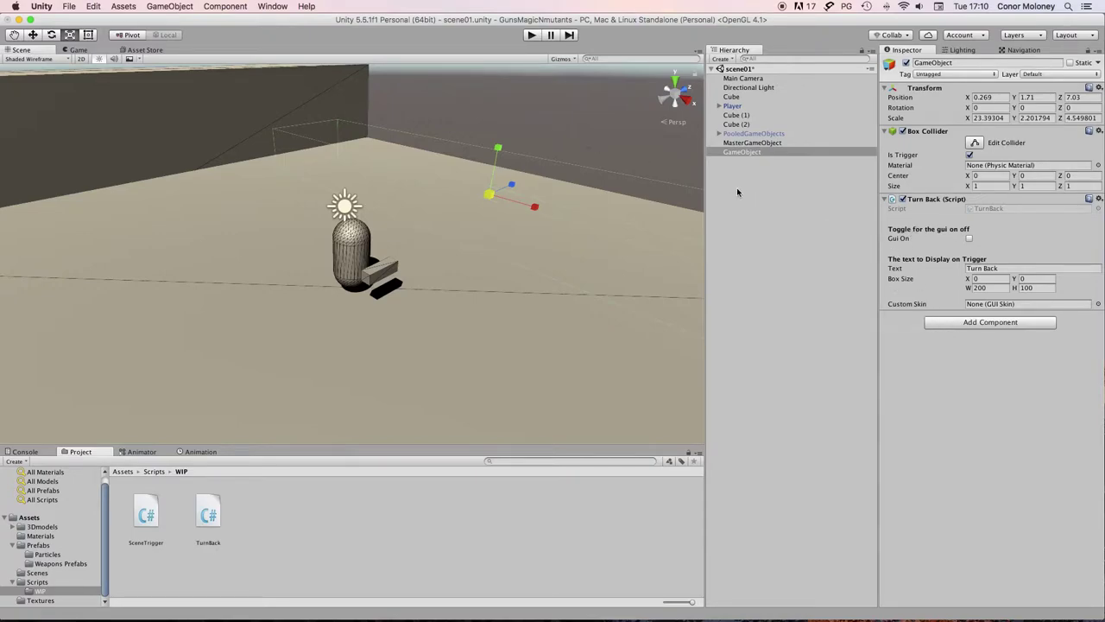
{"action": "left_click", "coordinate": [78, 50]}
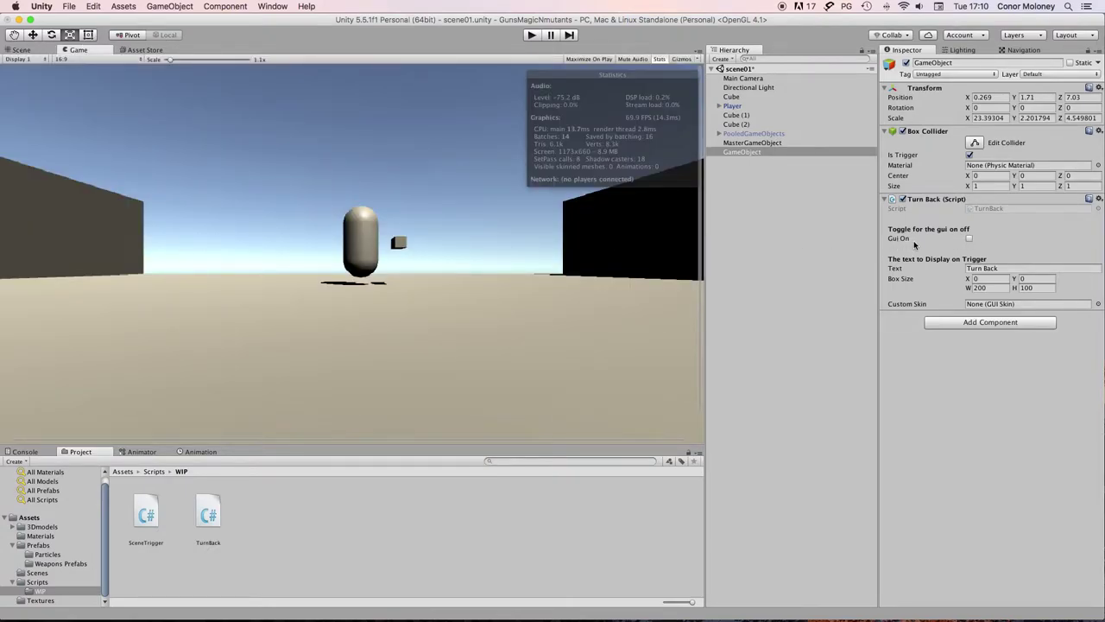
Preview Gui On, then play-test by walking the player in and out of the trigger with WASD.
{"action": "left_click", "coordinate": [969, 240]}
{"action": "left_click", "coordinate": [969, 238]}
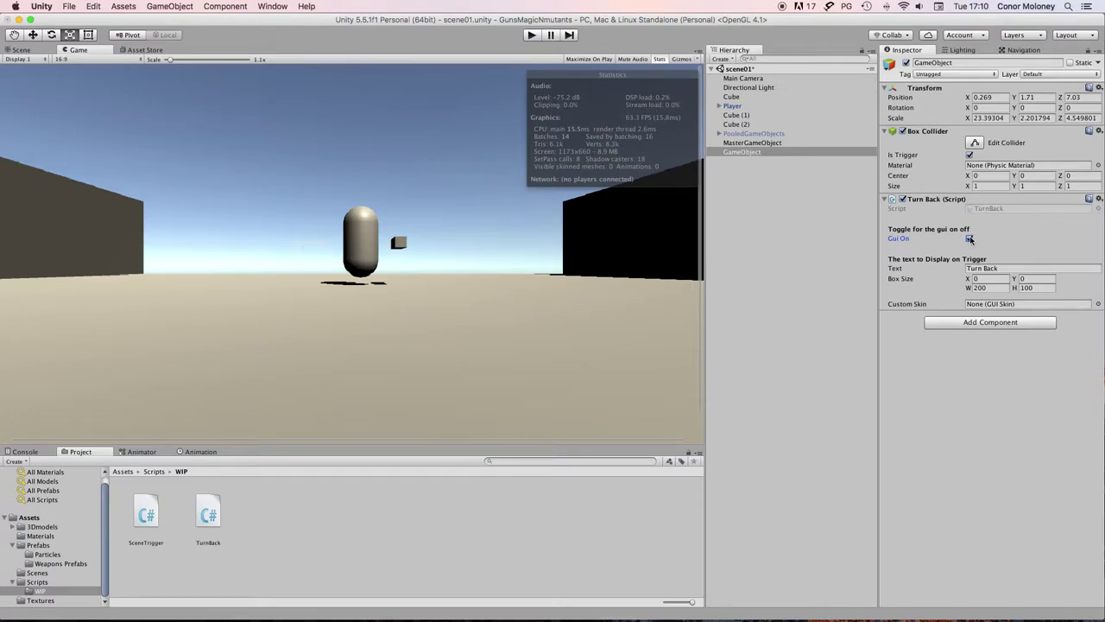
{"action": "left_click", "coordinate": [531, 35]}
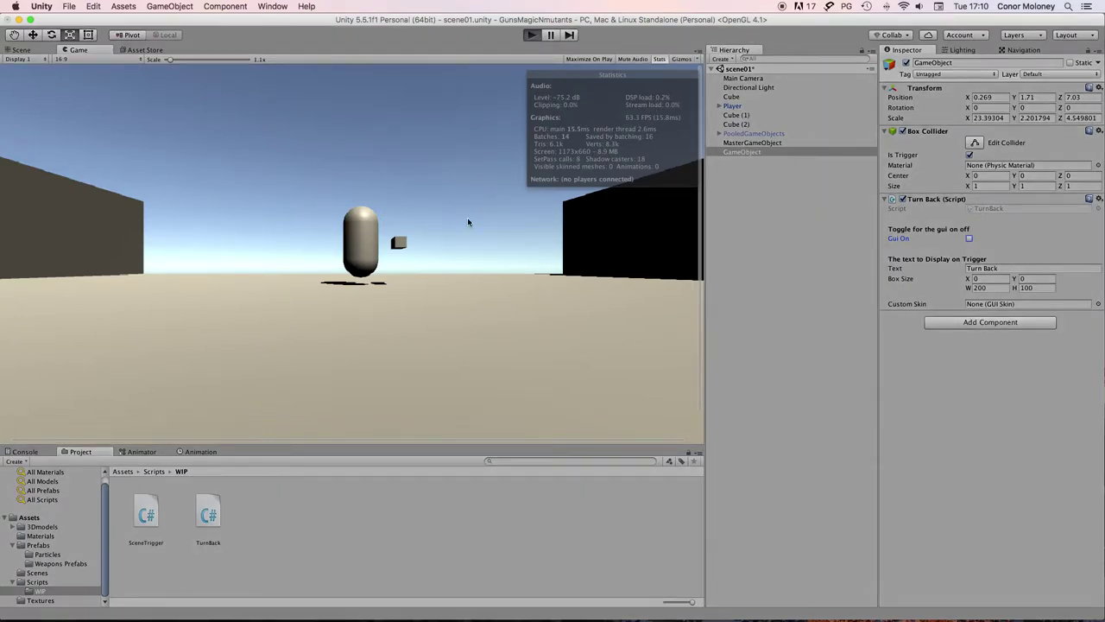
{"action": "key", "text": "w"}
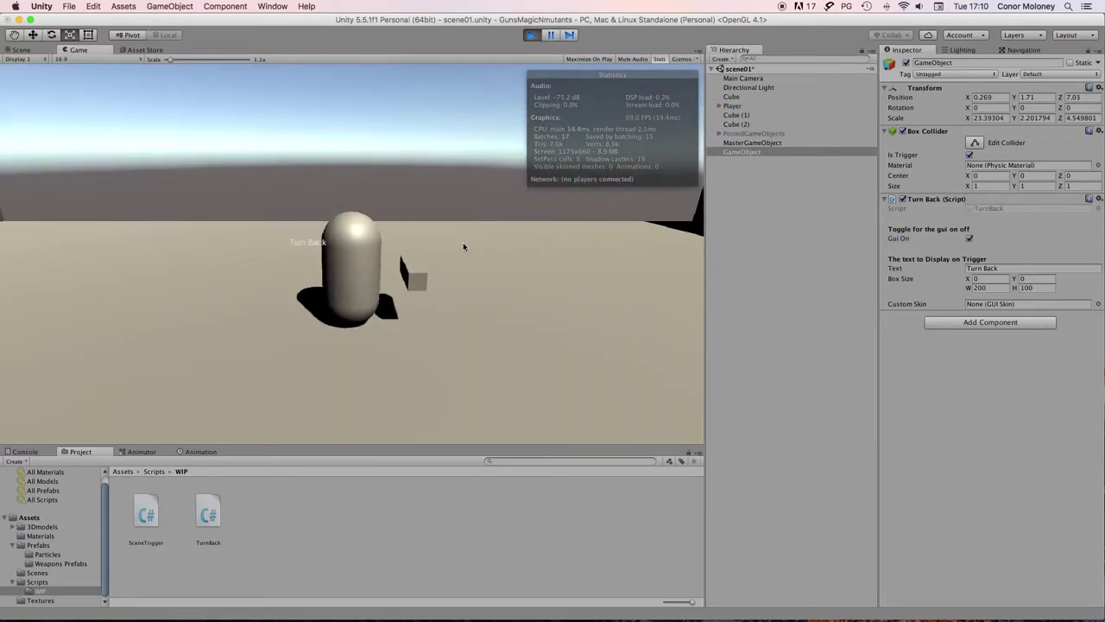
{"action": "key", "text": "s"}
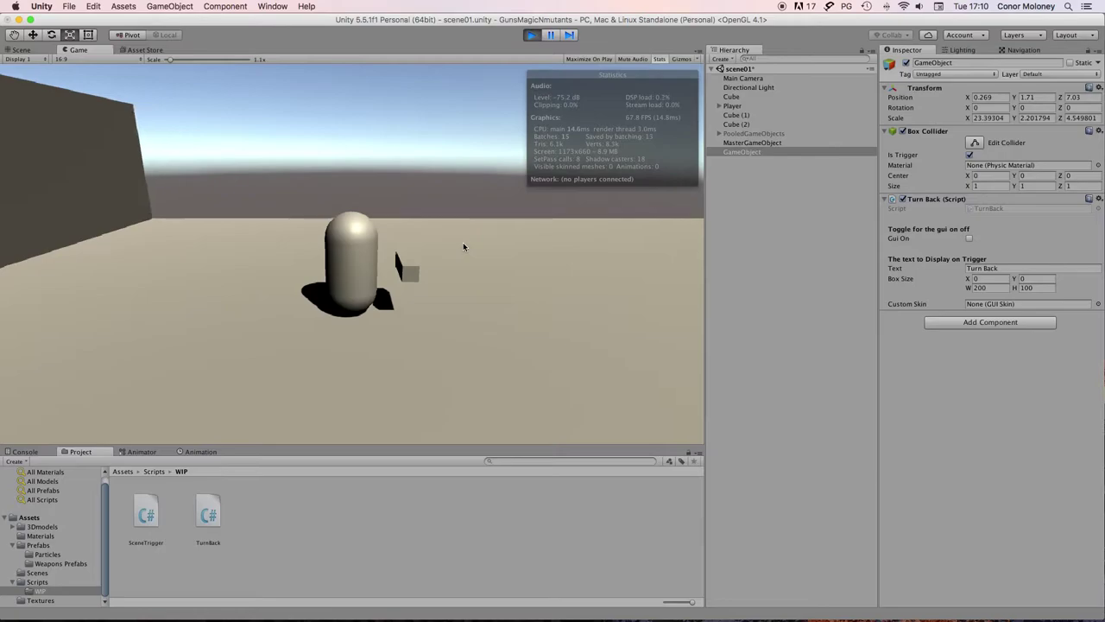
{"action": "key", "text": "a"}
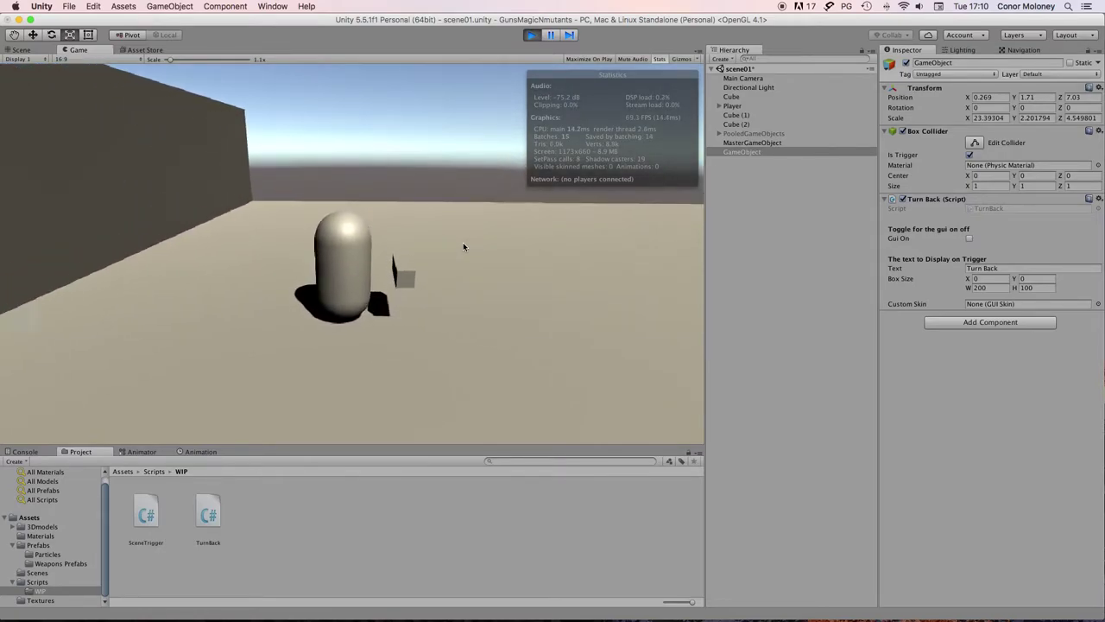
{"action": "key", "text": "w"}
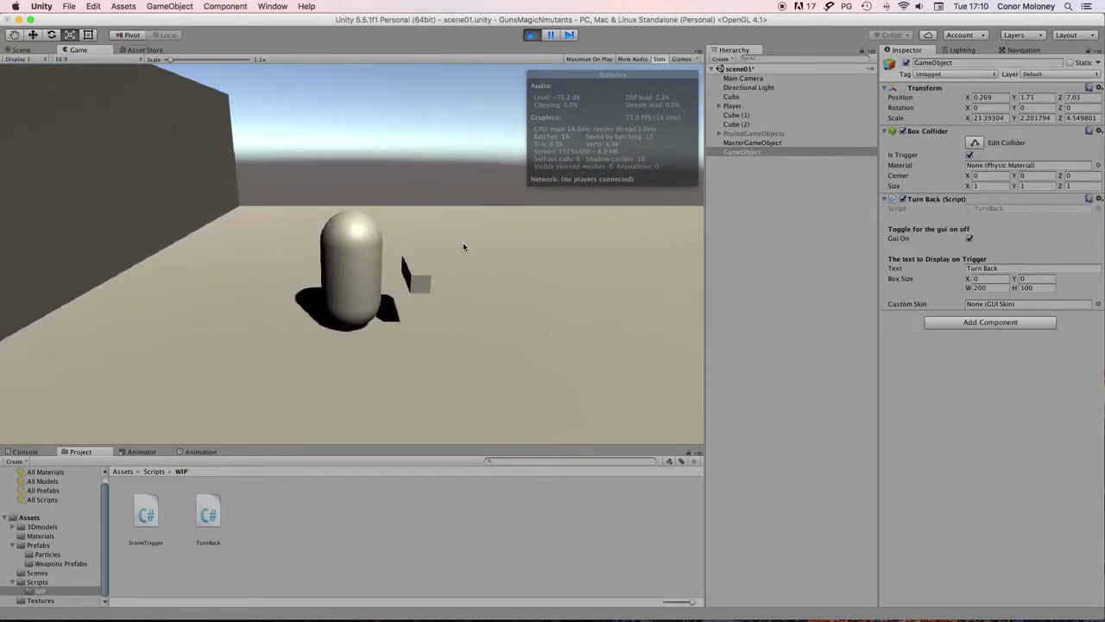
{"action": "key", "text": "d"}
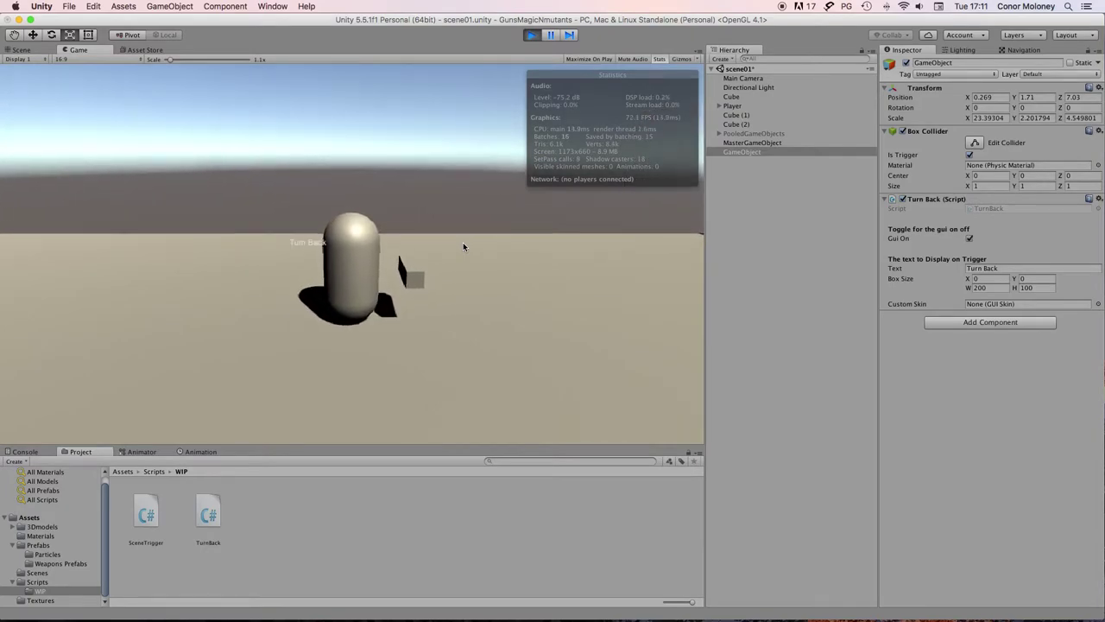
{"action": "key", "text": "a"}
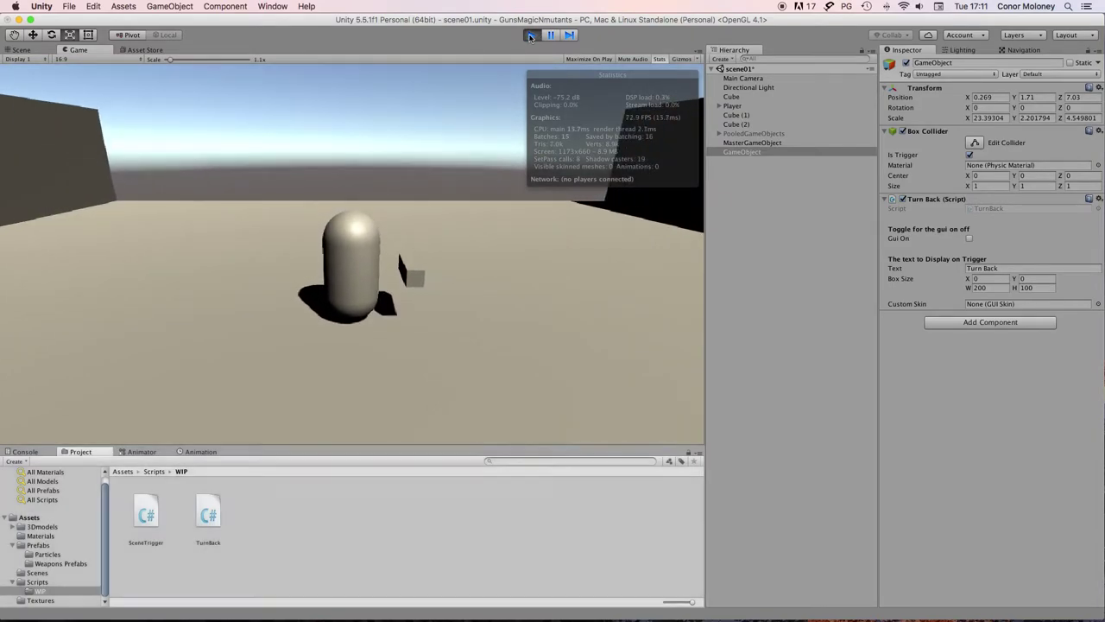
{"action": "left_click", "coordinate": [530, 36]}
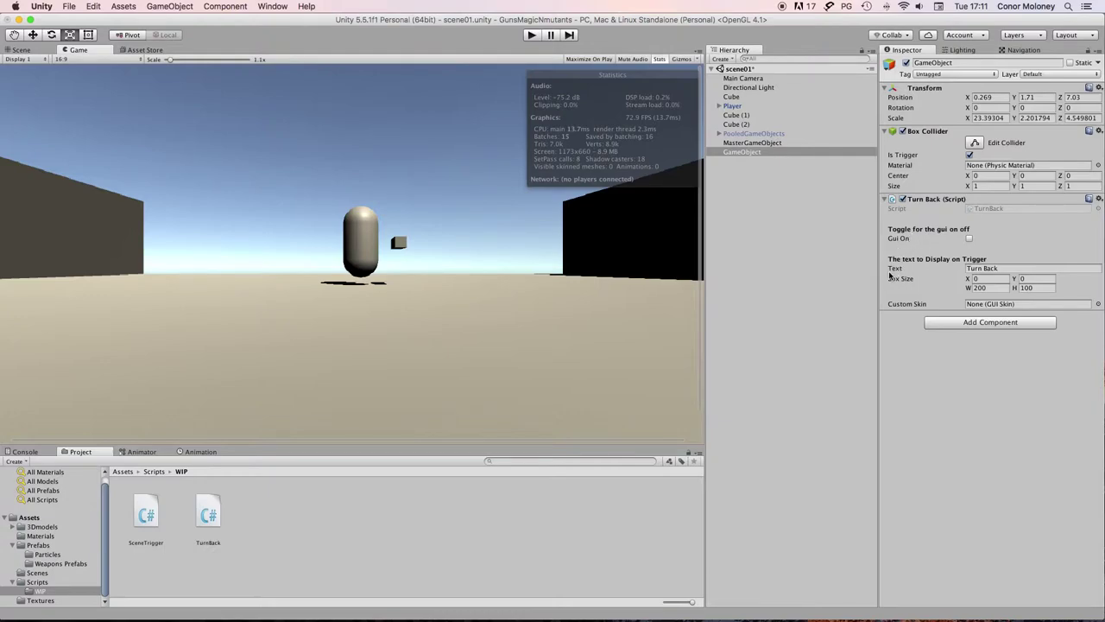
Replace the Turn Back script's display text with 'Anything else', fixing the capital N.
{"action": "left_click", "coordinate": [1012, 268]}
{"action": "type", "text": "ANything else"}
{"action": "key", "text": "Left"}
{"action": "key", "text": "Left"}
{"action": "key", "text": "Left"}
{"action": "key", "text": "Left"}
{"action": "key", "text": "BackSpace"}
{"action": "type", "text": "n"}
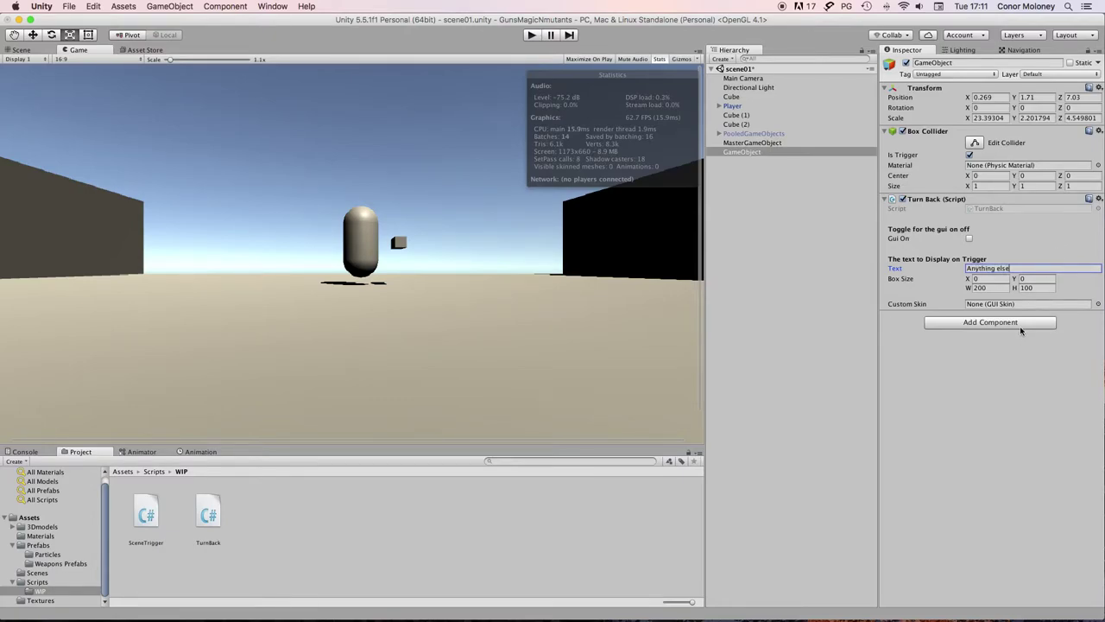
{"action": "left_click", "coordinate": [964, 357]}
{"action": "mouse_move", "coordinate": [898, 280]}
{"action": "mouse_move", "coordinate": [920, 306]}
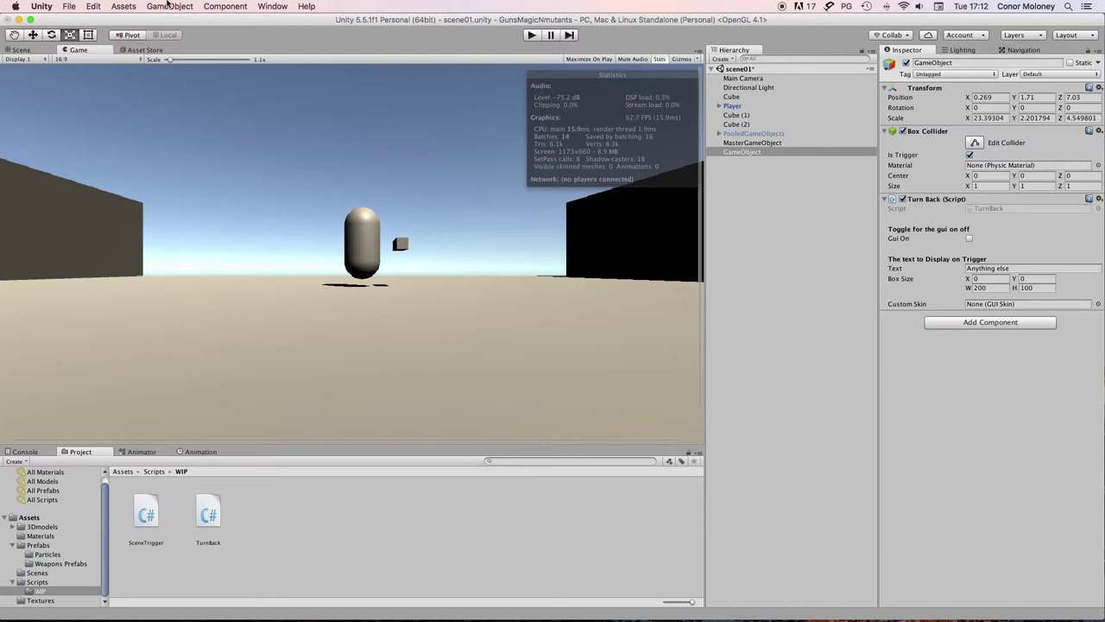
{"action": "left_click", "coordinate": [167, 5]}
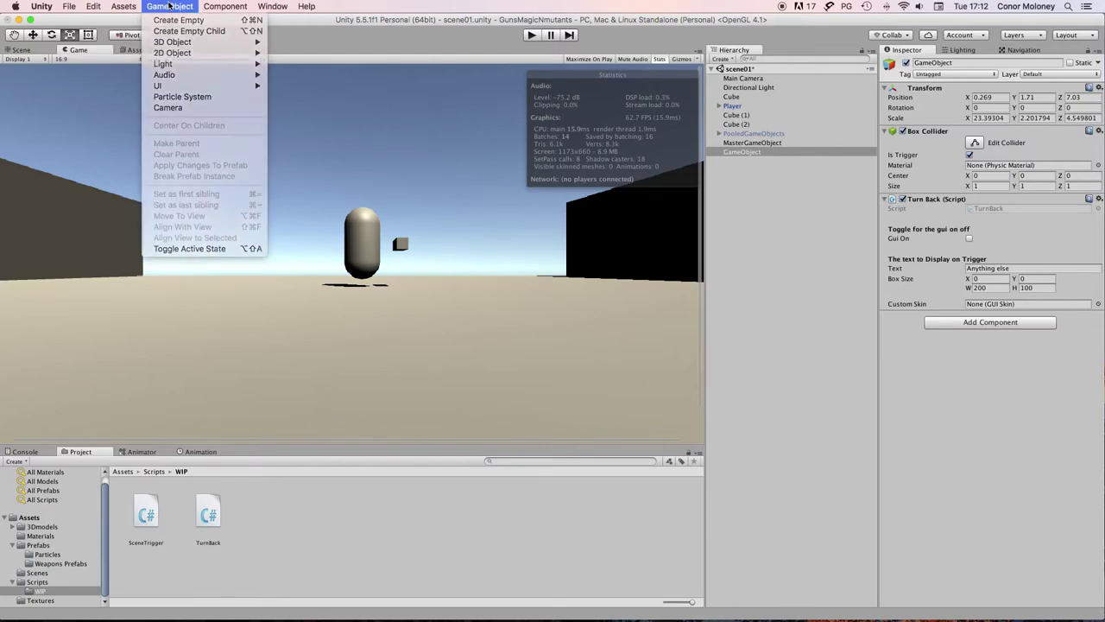
Add a New GUISkin asset through Assets > Create > GUI Skin in Scripts/WIP.
{"action": "left_click", "coordinate": [165, 5]}
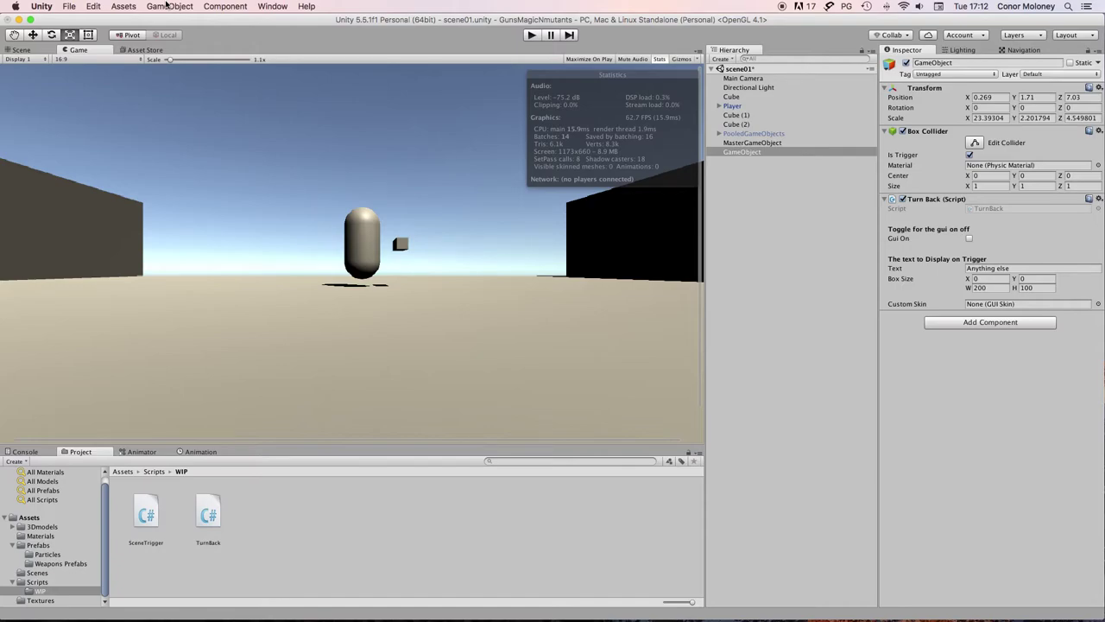
{"action": "left_click", "coordinate": [171, 6]}
{"action": "mouse_move", "coordinate": [138, 5]}
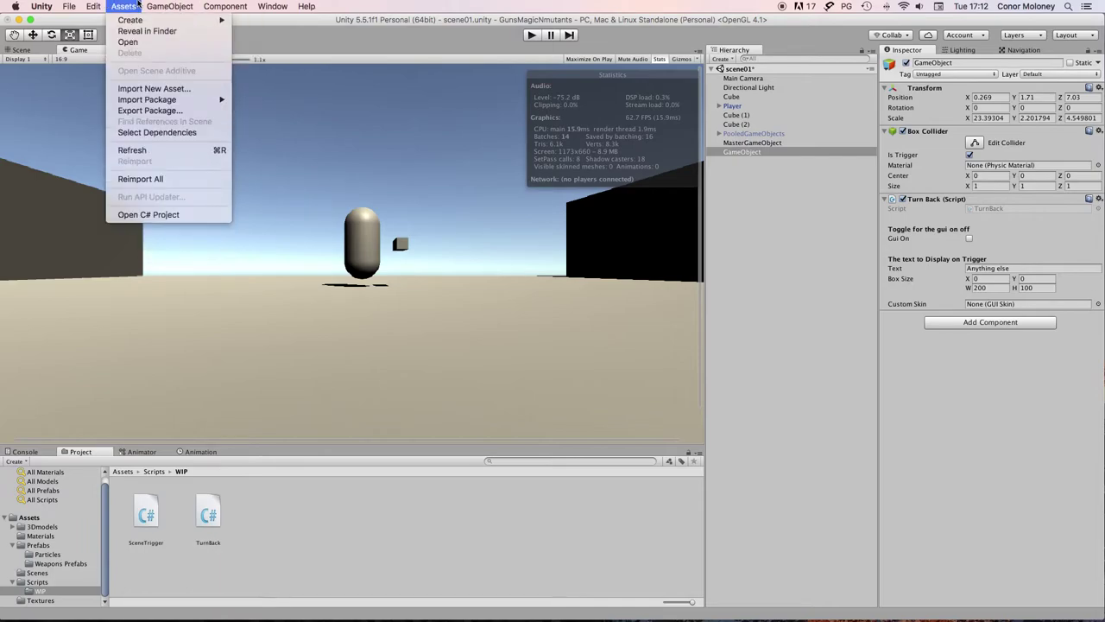
{"action": "left_click", "coordinate": [155, 7]}
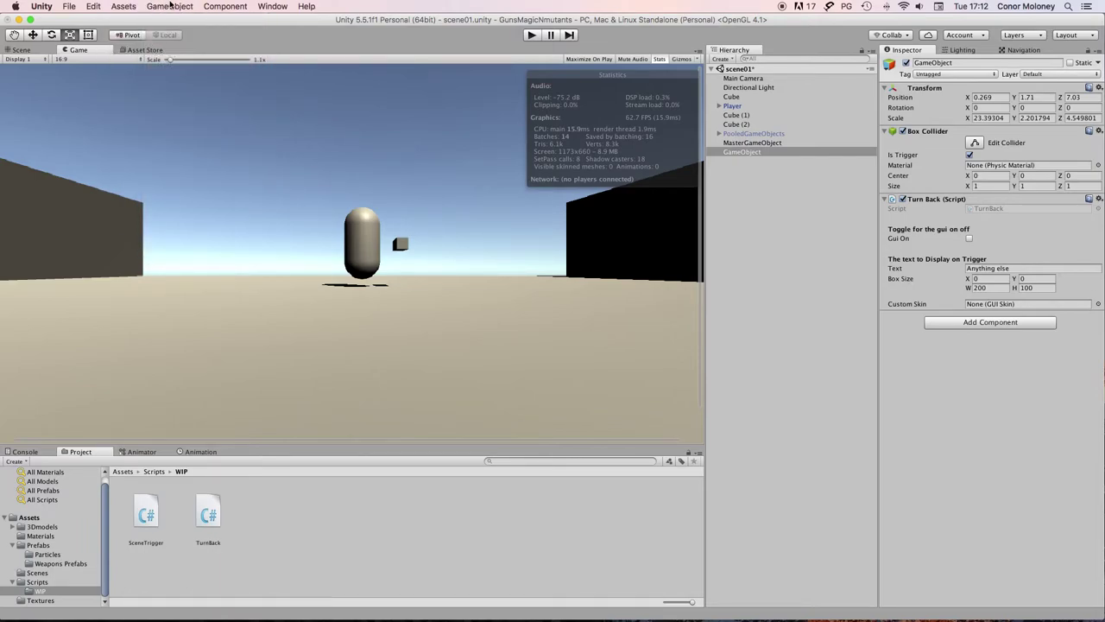
{"action": "left_click", "coordinate": [170, 5]}
{"action": "mouse_move", "coordinate": [136, 5]}
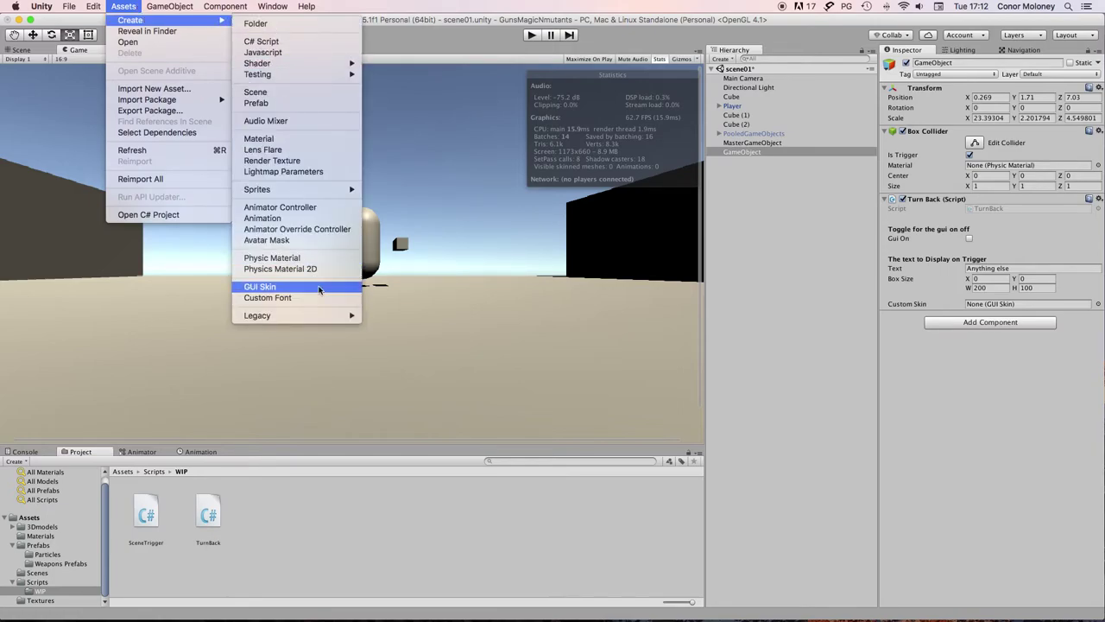
{"action": "left_click", "coordinate": [326, 293]}
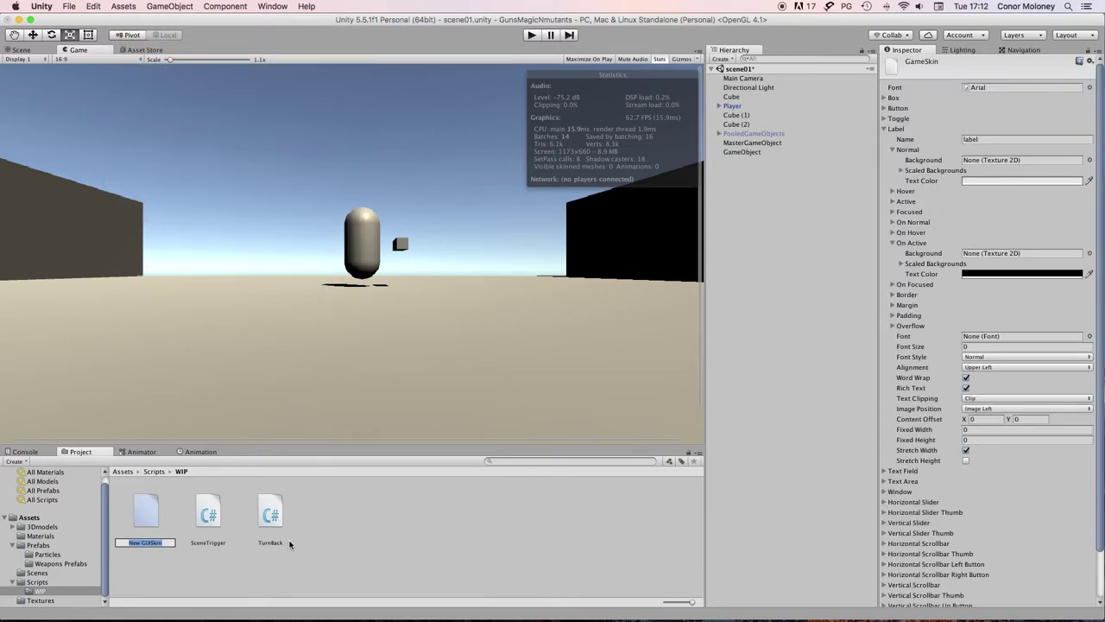
Rename the new GUI skin to CustomSkin and select it in the Project panel.
{"action": "type", "text": "CustomSkin"}
{"action": "key", "text": "Return"}
{"action": "left_click", "coordinate": [415, 522]}
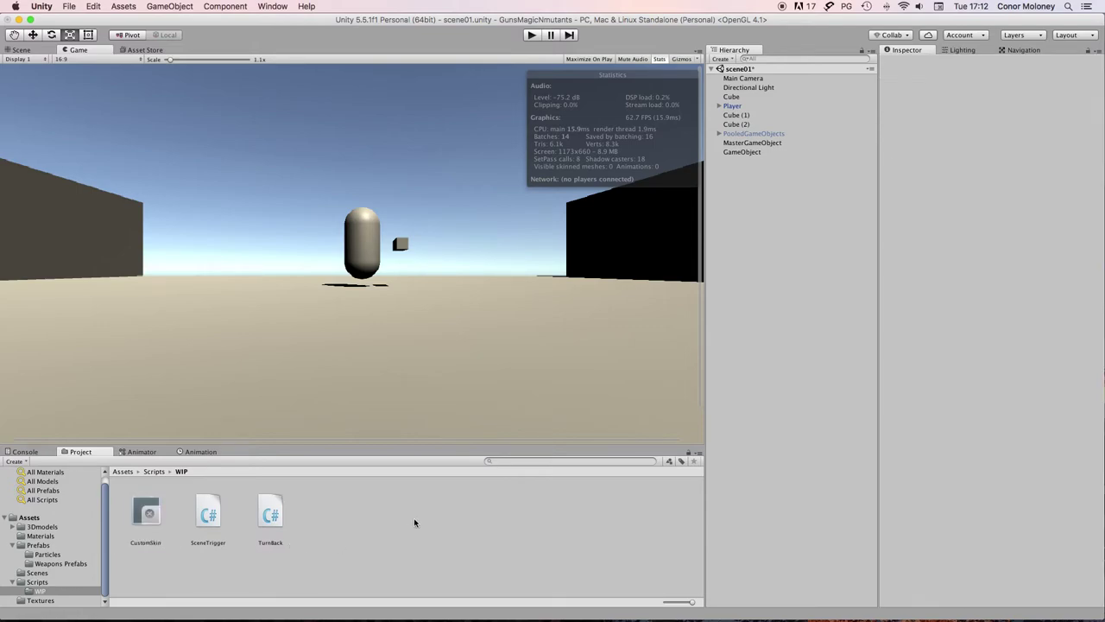
{"action": "left_click", "coordinate": [154, 514]}
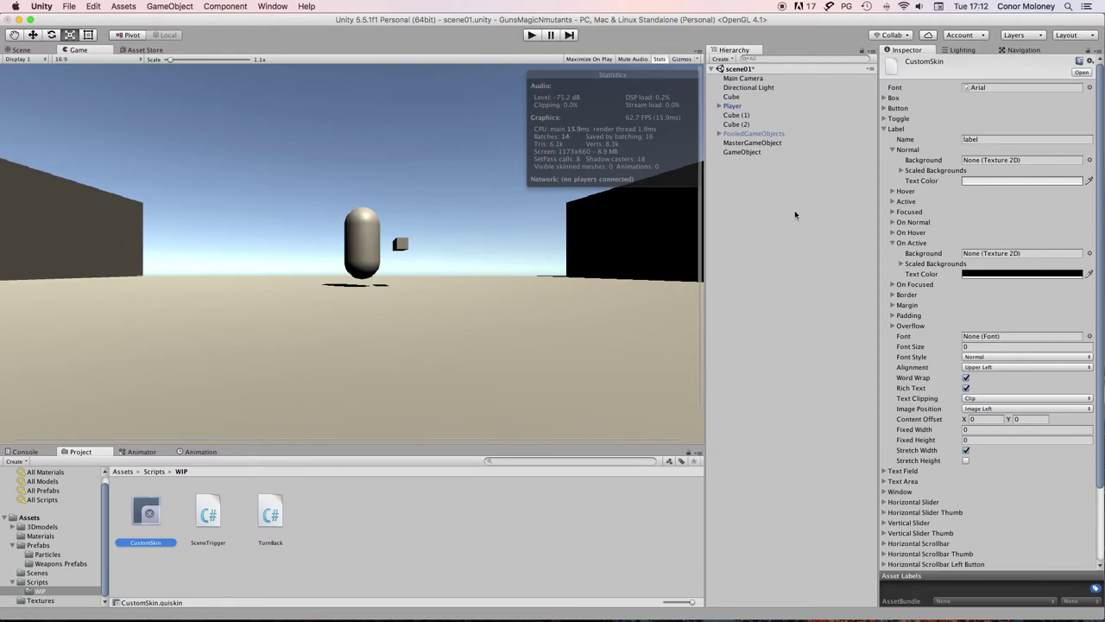
Expand CustomSkin's Label style and bring up its normal text colour picker.
{"action": "left_click", "coordinate": [889, 128]}
{"action": "left_click", "coordinate": [885, 98]}
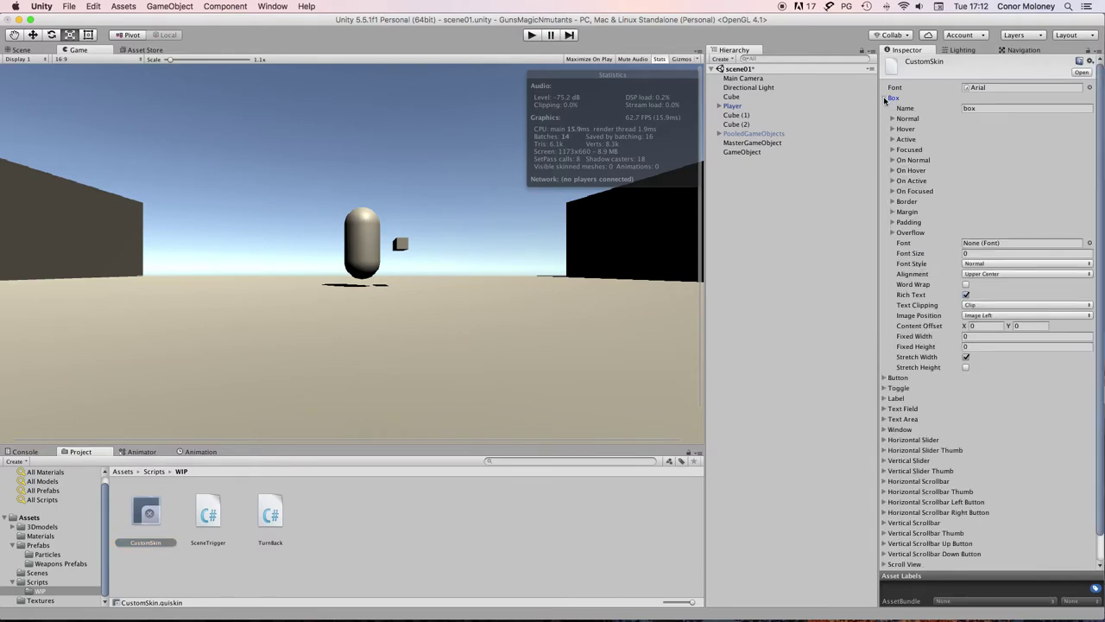
{"action": "left_click", "coordinate": [884, 99]}
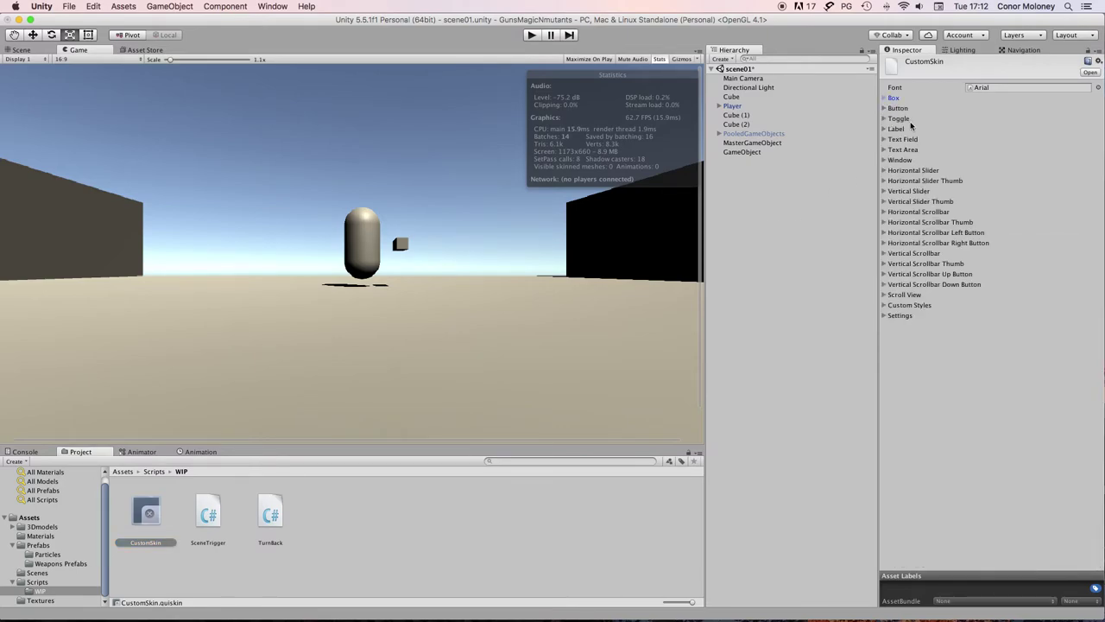
{"action": "left_click", "coordinate": [884, 129]}
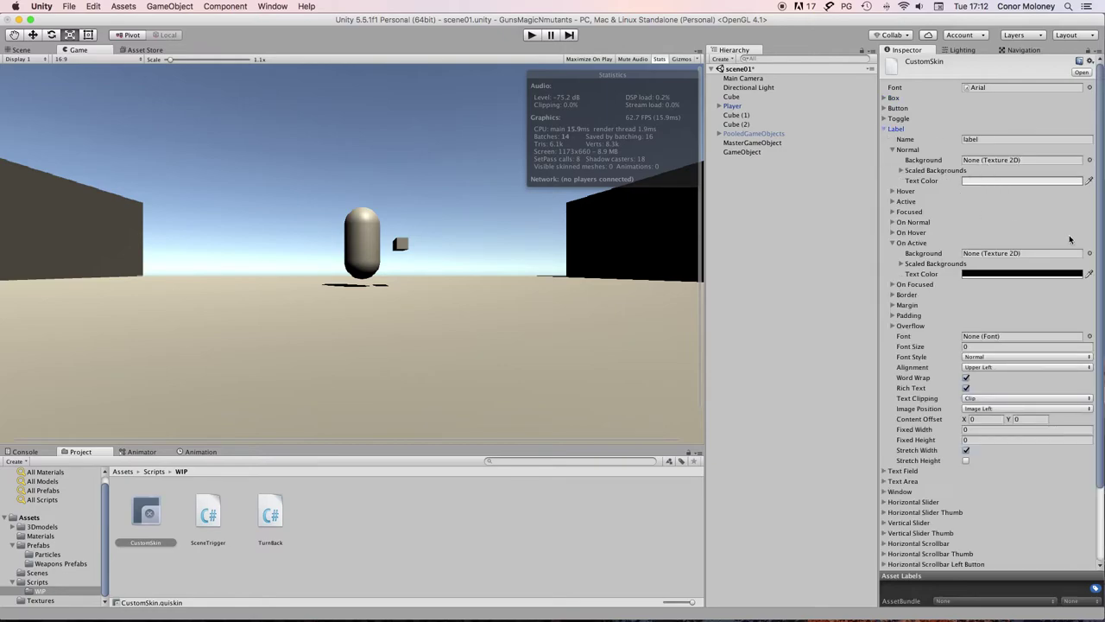
{"action": "left_click", "coordinate": [891, 242]}
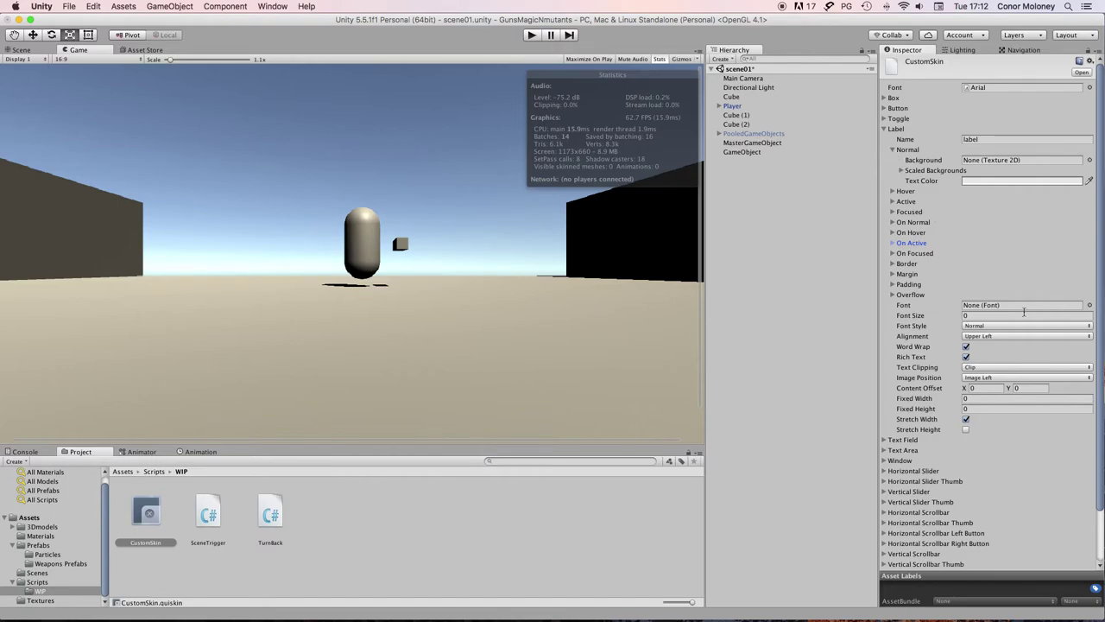
{"action": "left_click", "coordinate": [1001, 182]}
Set the Label's normal text colour to red (FF0000) and its font to Arial.
{"action": "left_click", "coordinate": [770, 221]}
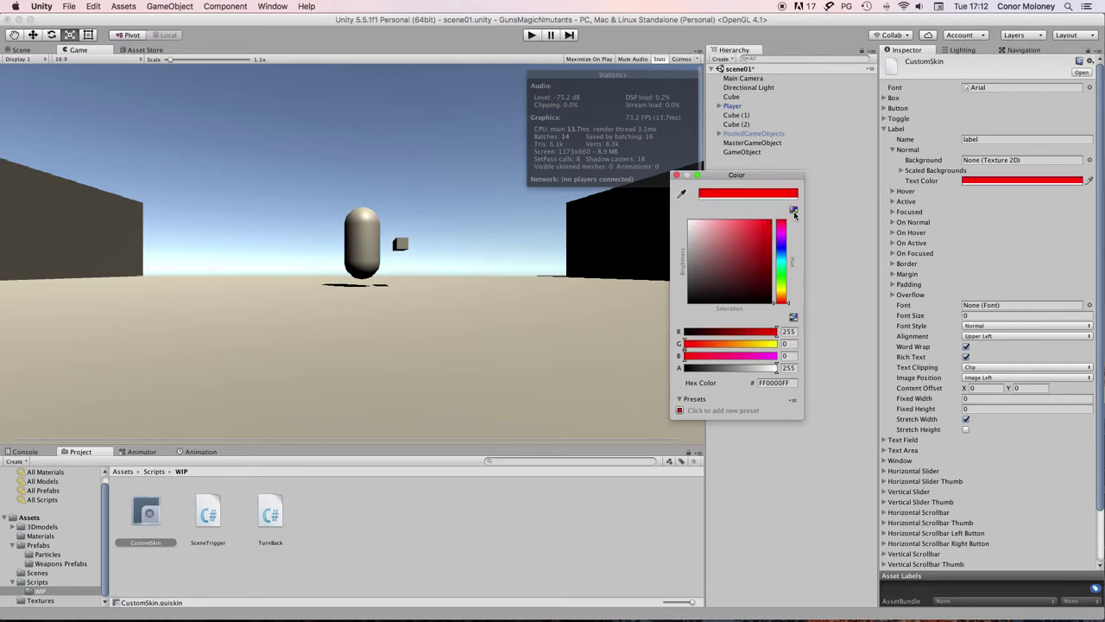
{"action": "left_click", "coordinate": [677, 176]}
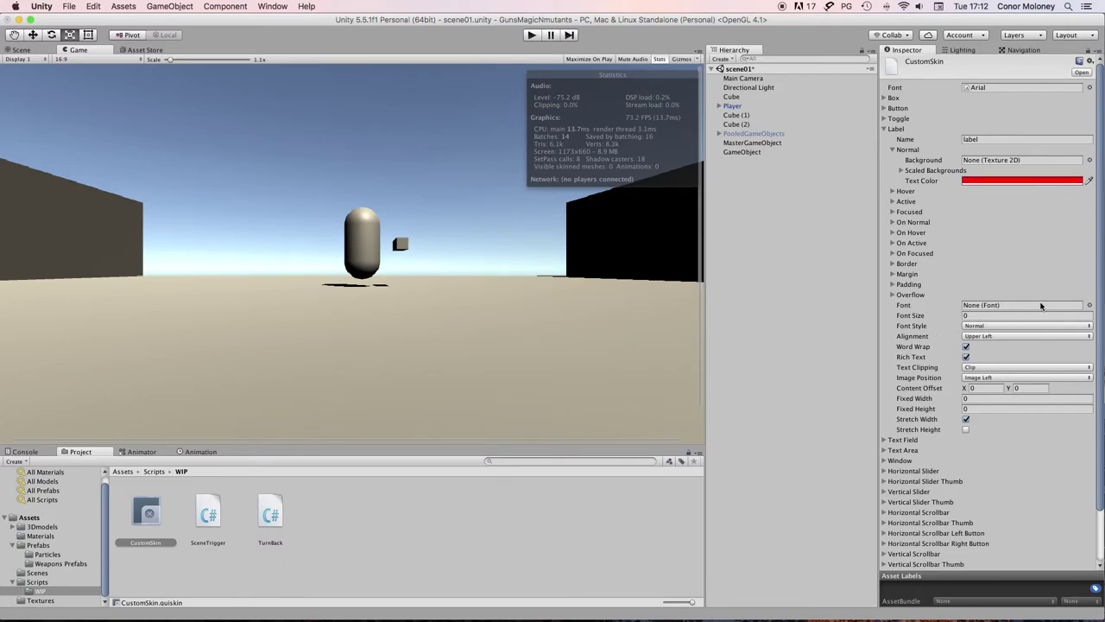
{"action": "left_click", "coordinate": [1088, 306]}
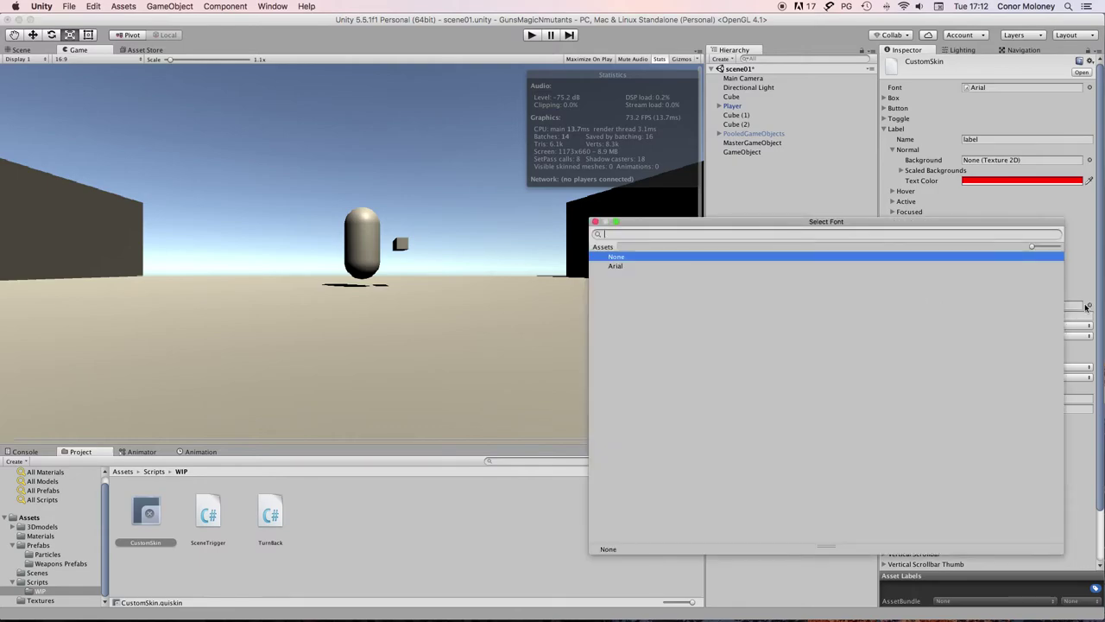
{"action": "left_click", "coordinate": [618, 267]}
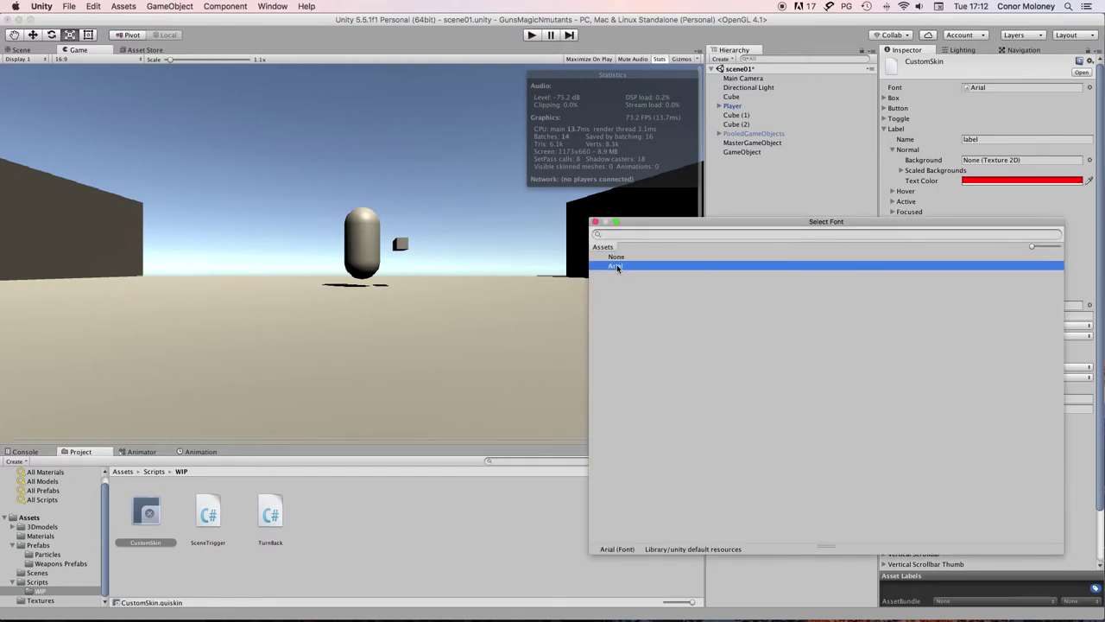
{"action": "left_click", "coordinate": [595, 222]}
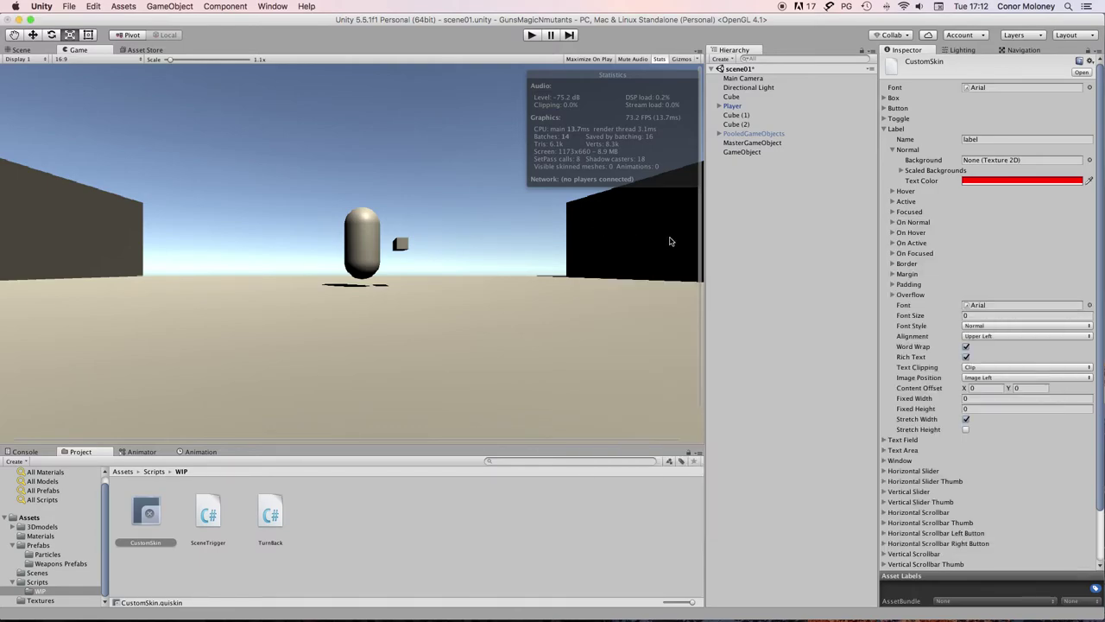
Set the Label font size to 62 and select the trigger GameObject.
{"action": "left_click", "coordinate": [971, 316]}
{"action": "type", "text": "23"}
{"action": "key", "text": "BackSpace"}
{"action": "key", "text": "BackSpace"}
{"action": "type", "text": "65"}
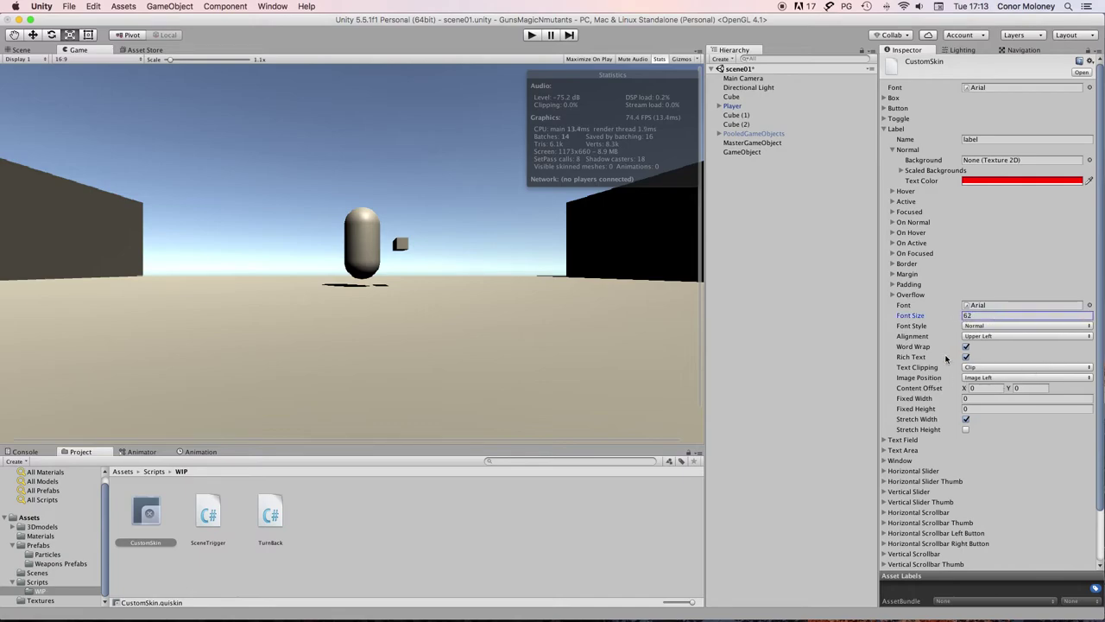
{"action": "key", "text": "BackSpace"}
{"action": "type", "text": "2"}
{"action": "left_click", "coordinate": [784, 151]}
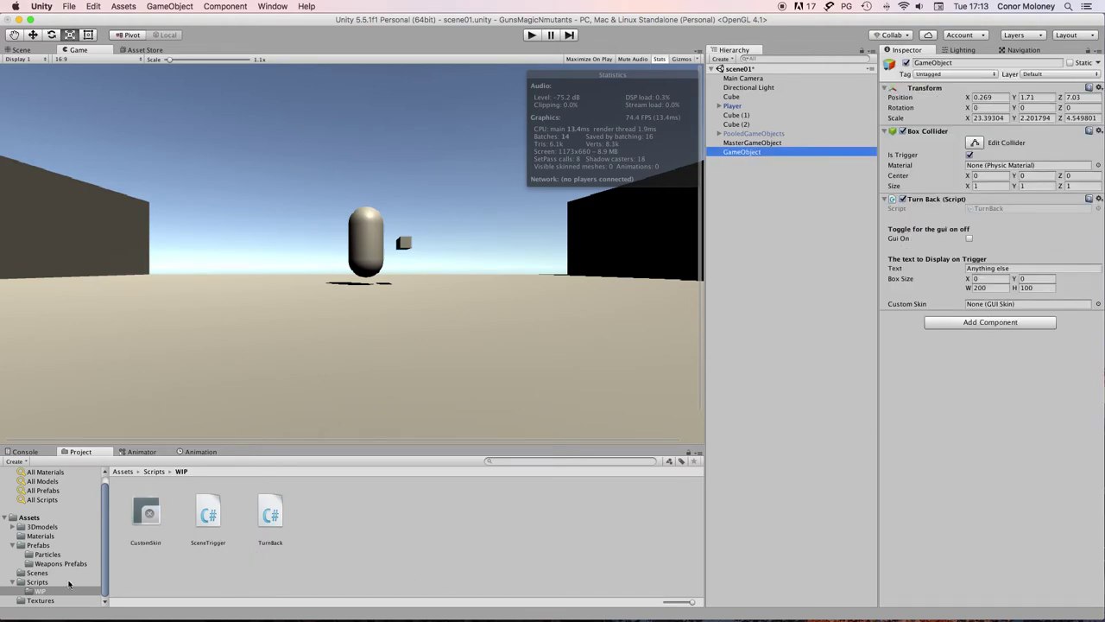
Assign CustomSkin to the Turn Back script's Custom Skin slot and tick Gui On.
{"action": "left_click_drag", "start_coordinate": [140, 521], "coordinate": [281, 514]}
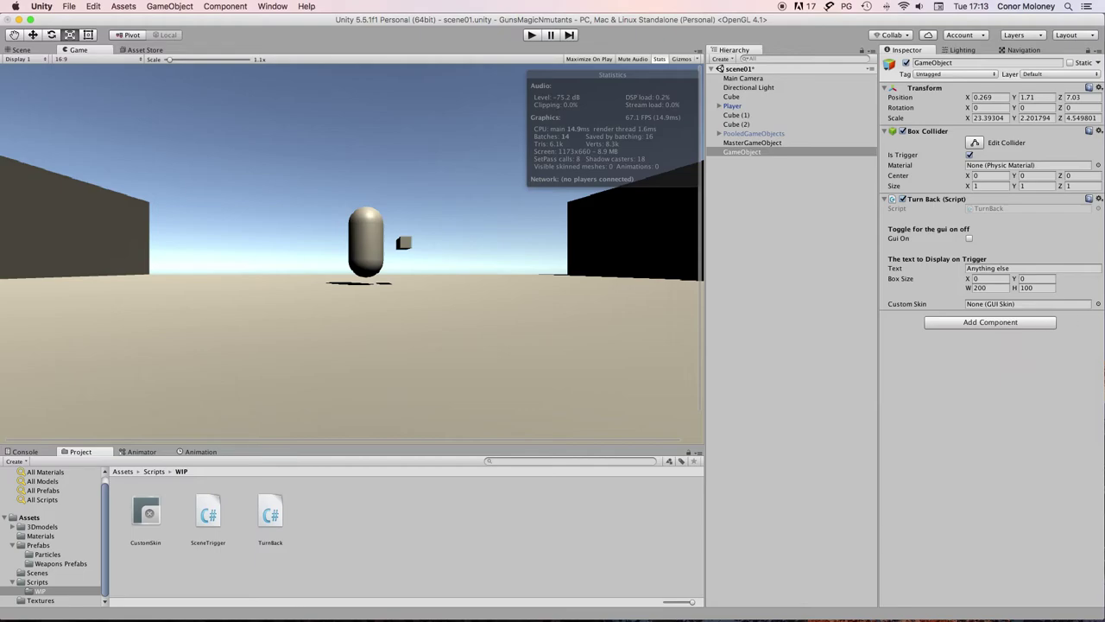
{"action": "left_click", "coordinate": [1098, 305]}
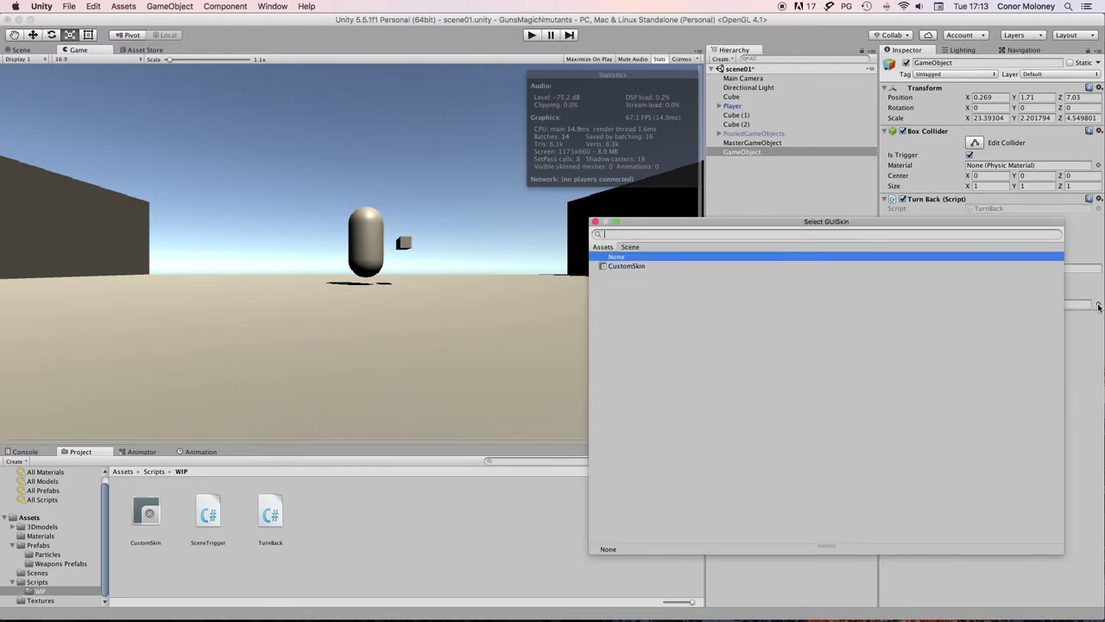
{"action": "left_click", "coordinate": [683, 268]}
{"action": "left_click", "coordinate": [594, 222]}
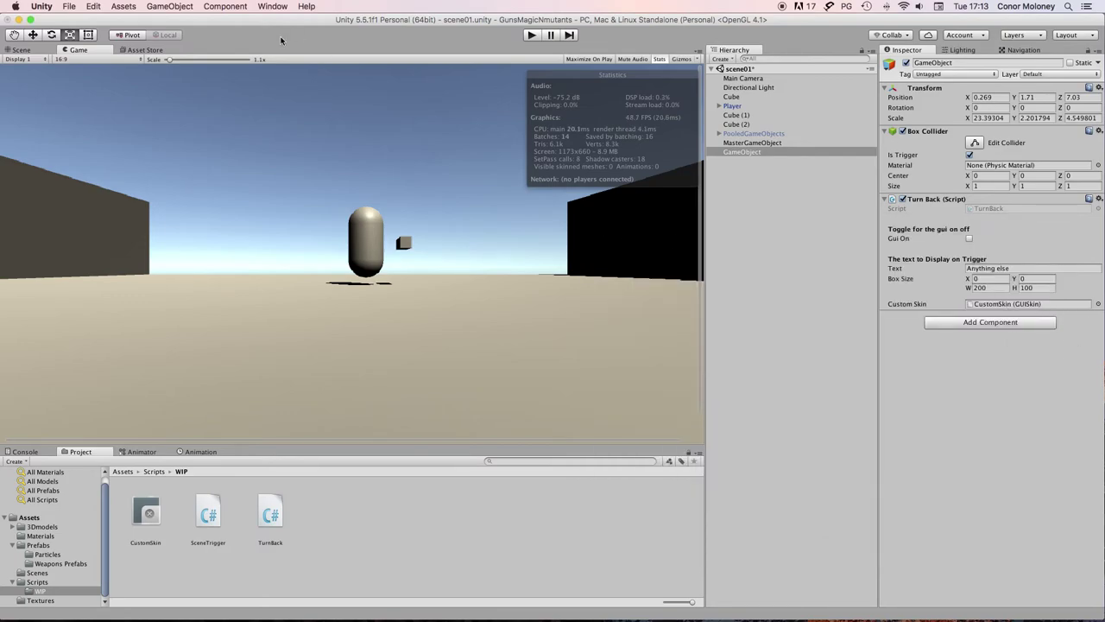
{"action": "left_click", "coordinate": [968, 239]}
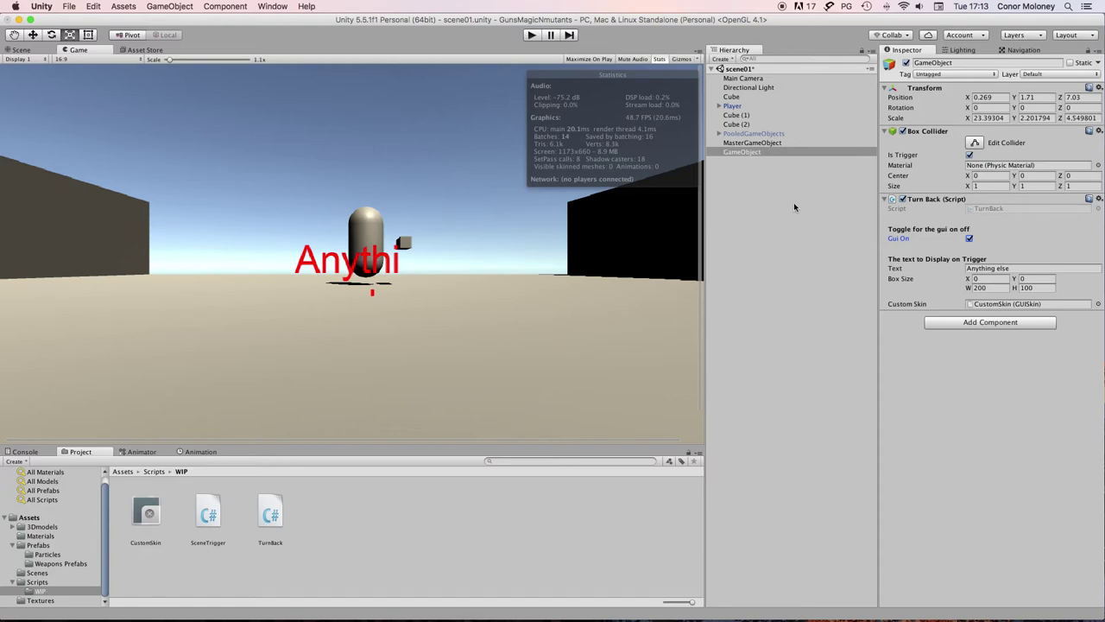
Lower CustomSkin's Label font size to 32, then reselect the trigger GameObject.
{"action": "left_click", "coordinate": [145, 512]}
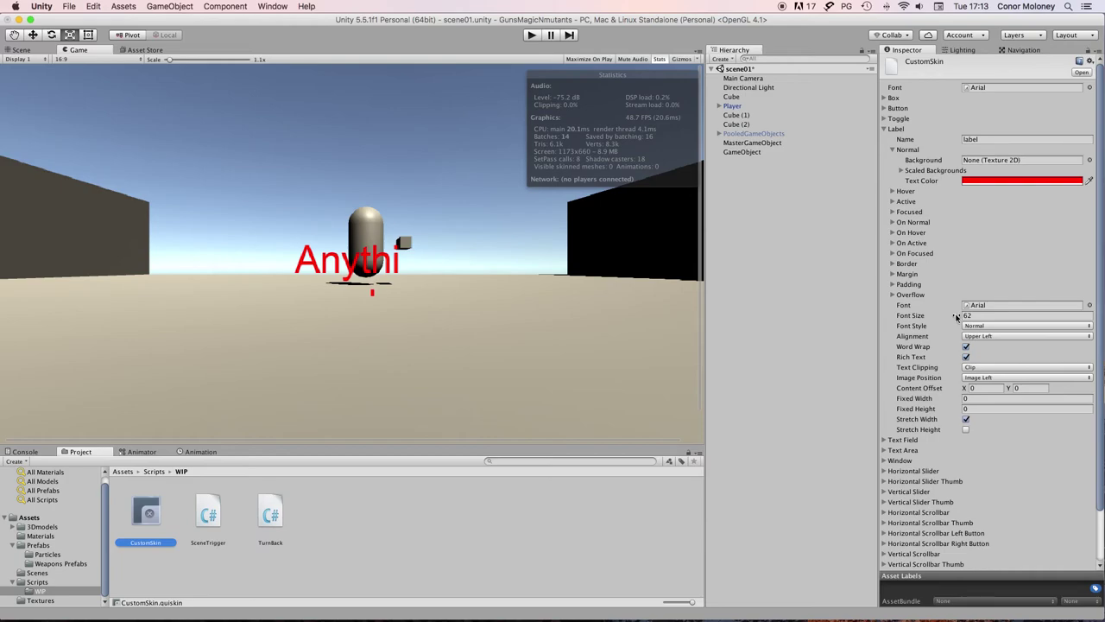
{"action": "mouse_move", "coordinate": [949, 318]}
{"action": "left_mouse_down"}
{"action": "mouse_move", "coordinate": [923, 317]}
{"action": "mouse_move", "coordinate": [935, 319]}
{"action": "left_mouse_up"}
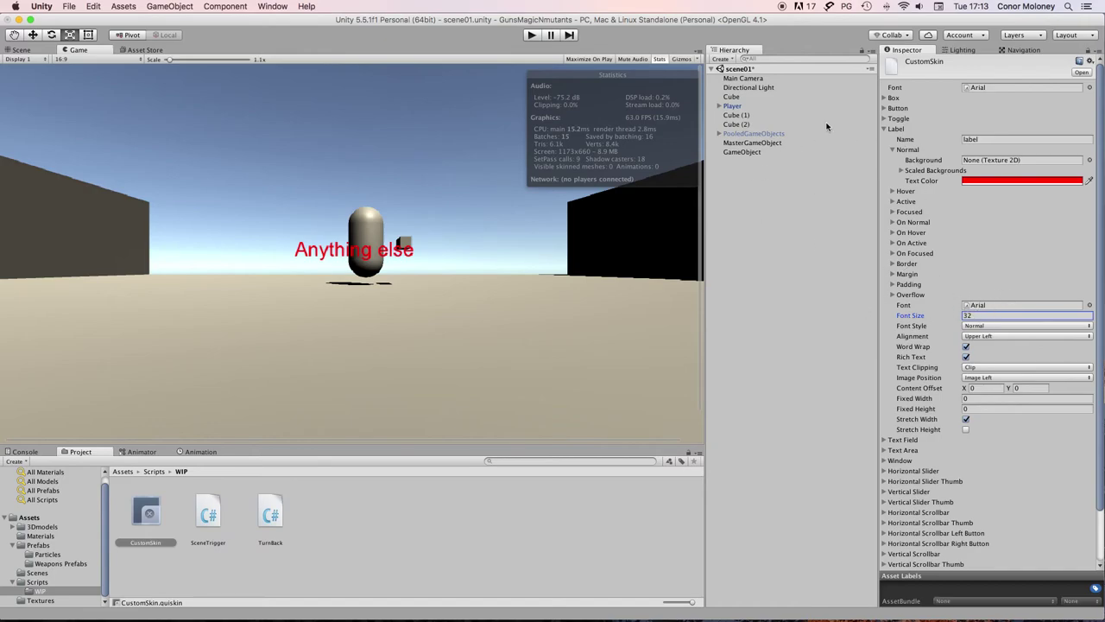
{"action": "left_click", "coordinate": [772, 150]}
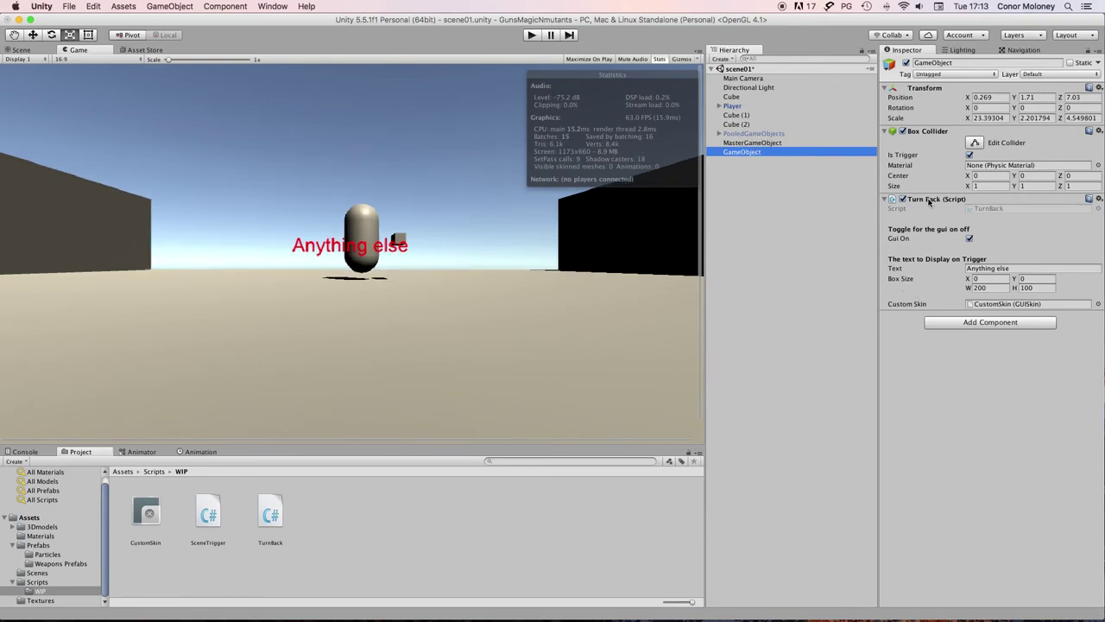
Turn off Gui On for the trigger's script and save the scene.
{"action": "left_click", "coordinate": [968, 238]}
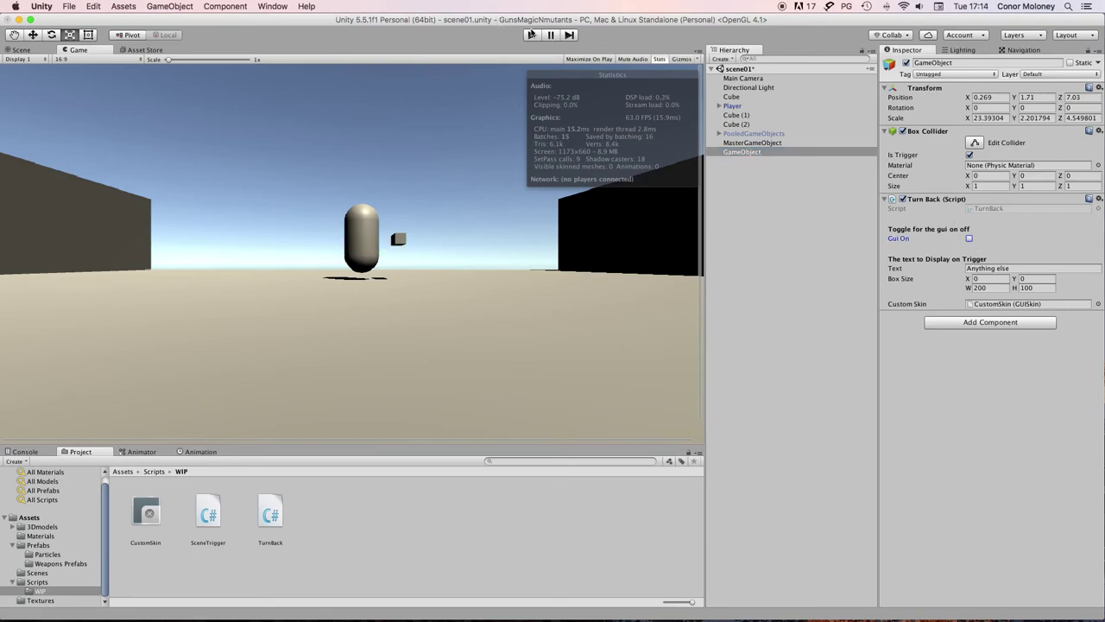
{"action": "left_click", "coordinate": [69, 6]}
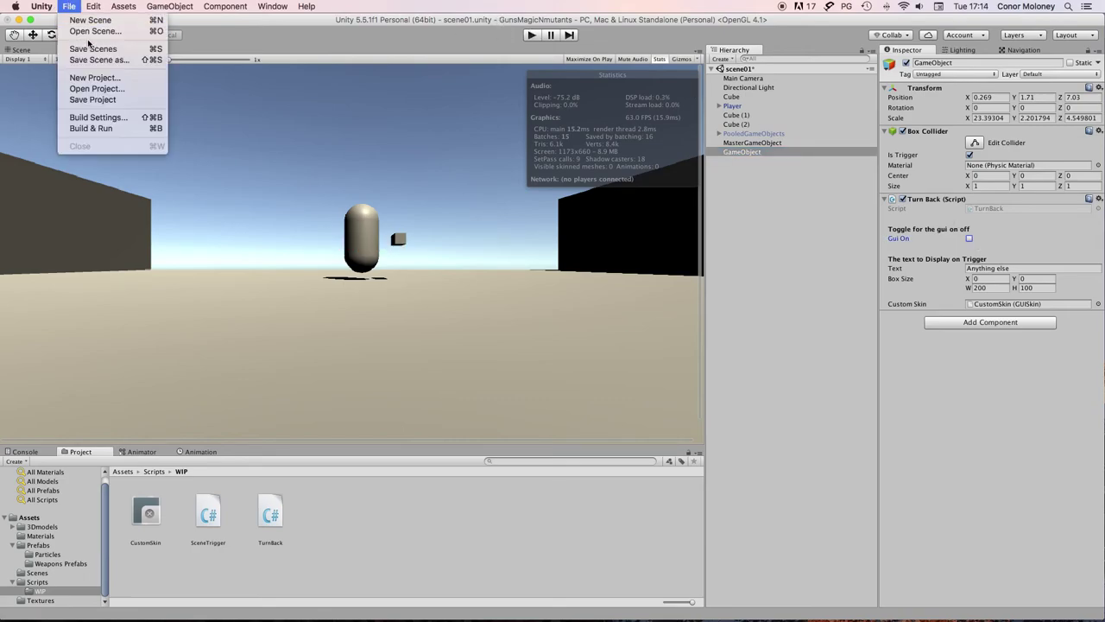
{"action": "left_click", "coordinate": [159, 52]}
Enter play mode and walk the player into and back out of the trigger box.
{"action": "left_click", "coordinate": [531, 34]}
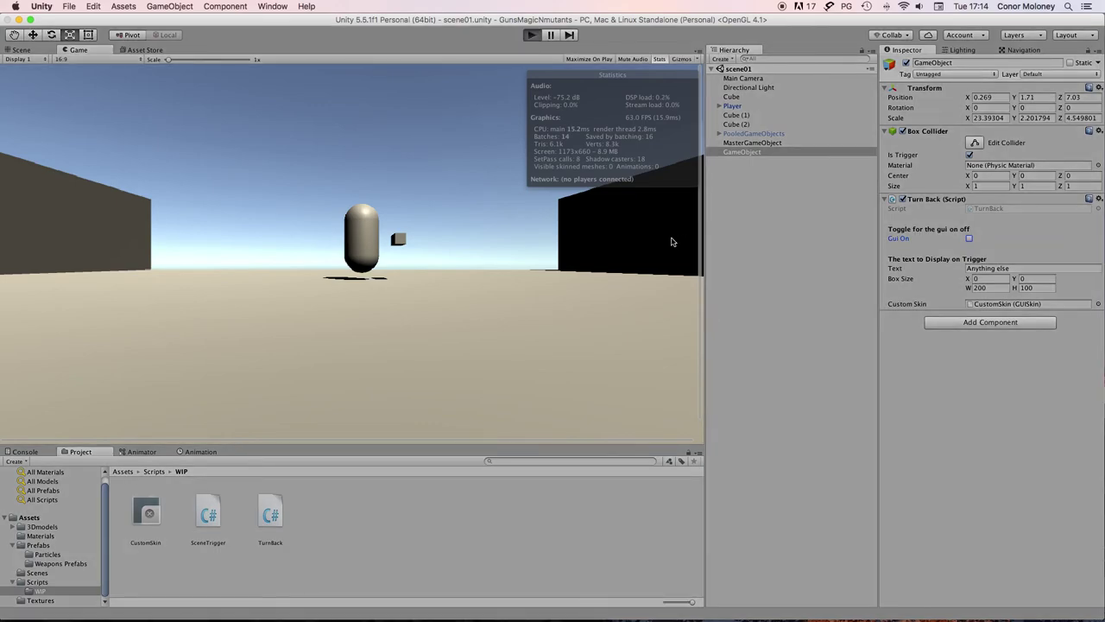
{"action": "key", "text": "w"}
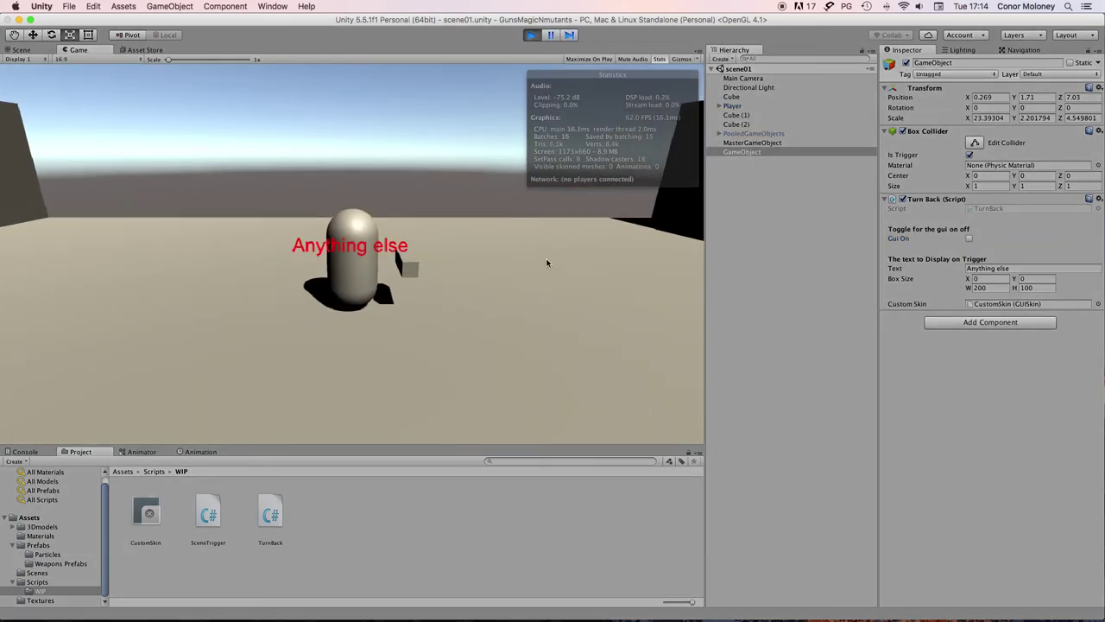
{"action": "key", "text": "a"}
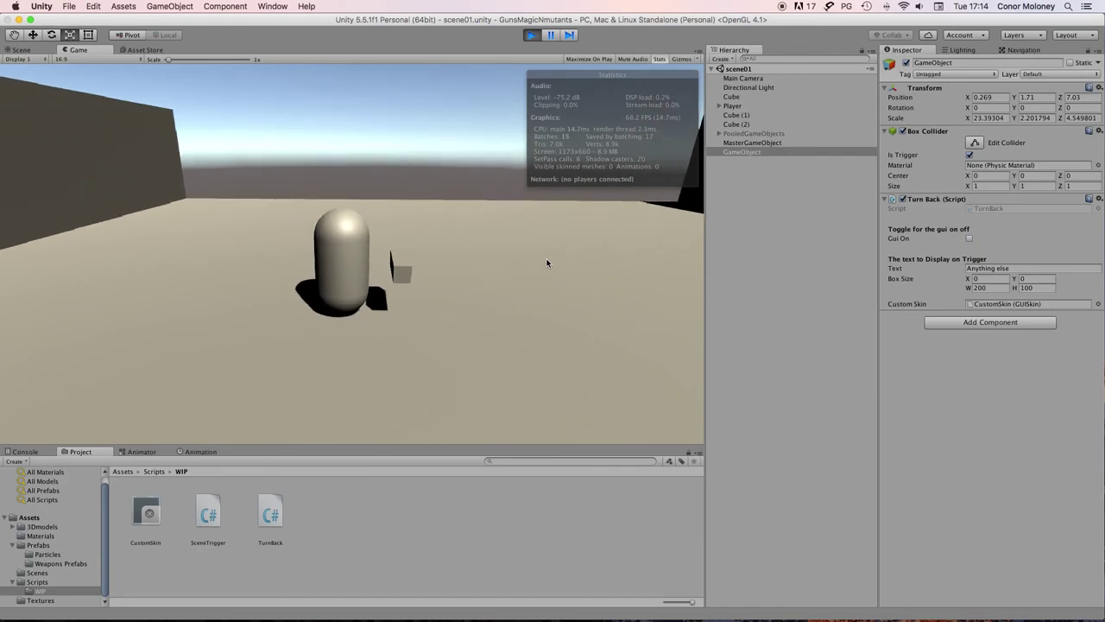
{"action": "key", "text": "s"}
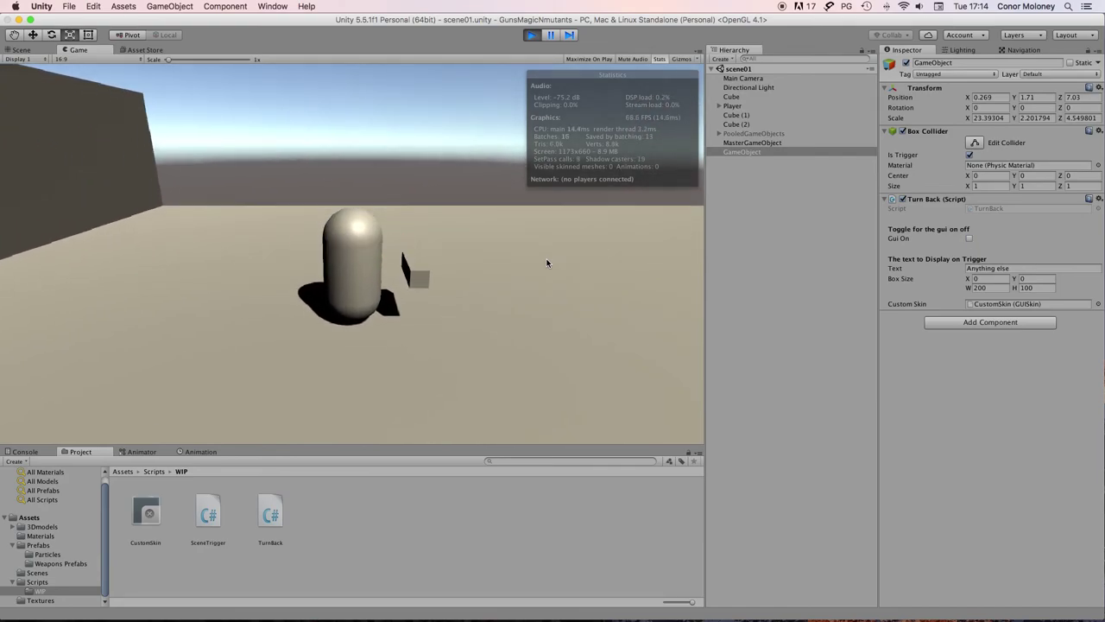
Change the trigger's display text to 'Turn Back' and walk through the trigger again.
{"action": "left_click", "coordinate": [1014, 269]}
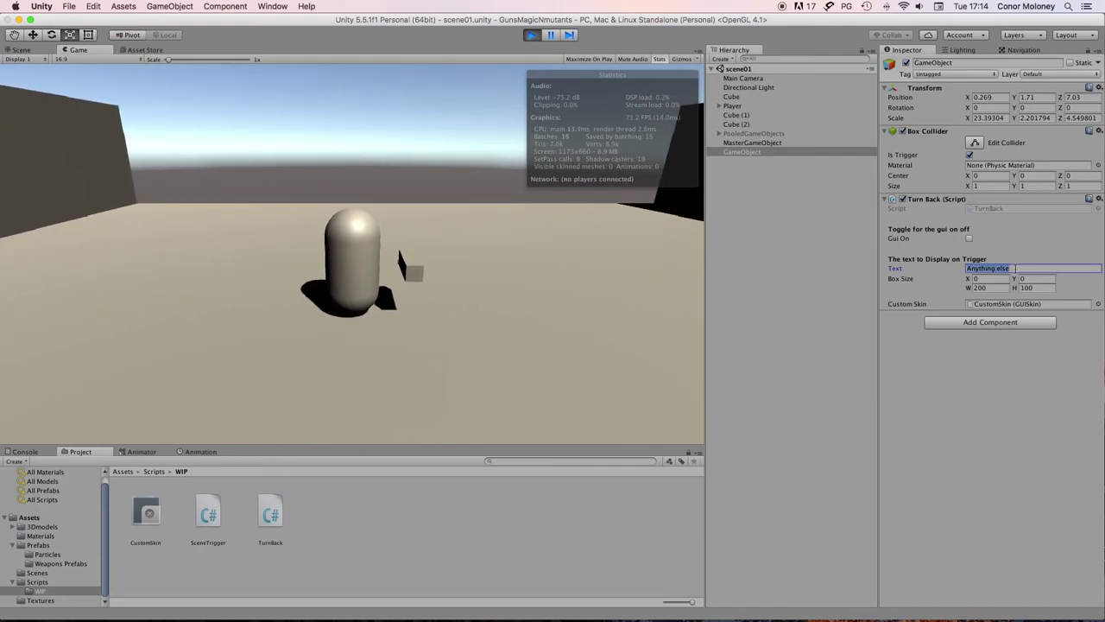
{"action": "type", "text": "Turn Back"}
{"action": "left_click", "coordinate": [602, 207]}
{"action": "key", "text": "w"}
{"action": "key", "text": "d"}
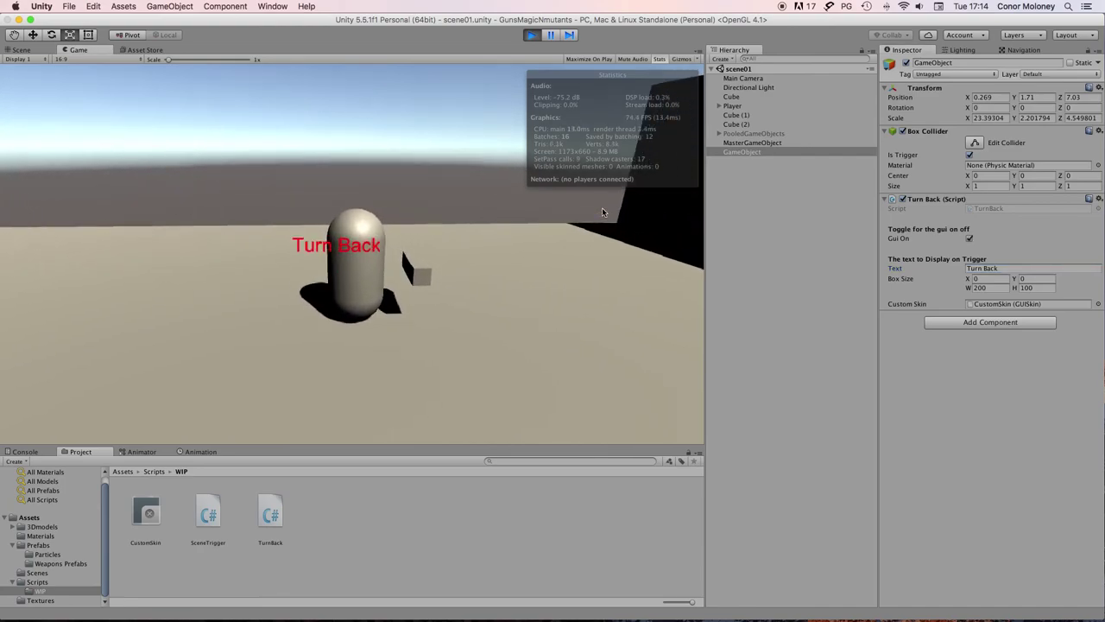
{"action": "key", "text": "d"}
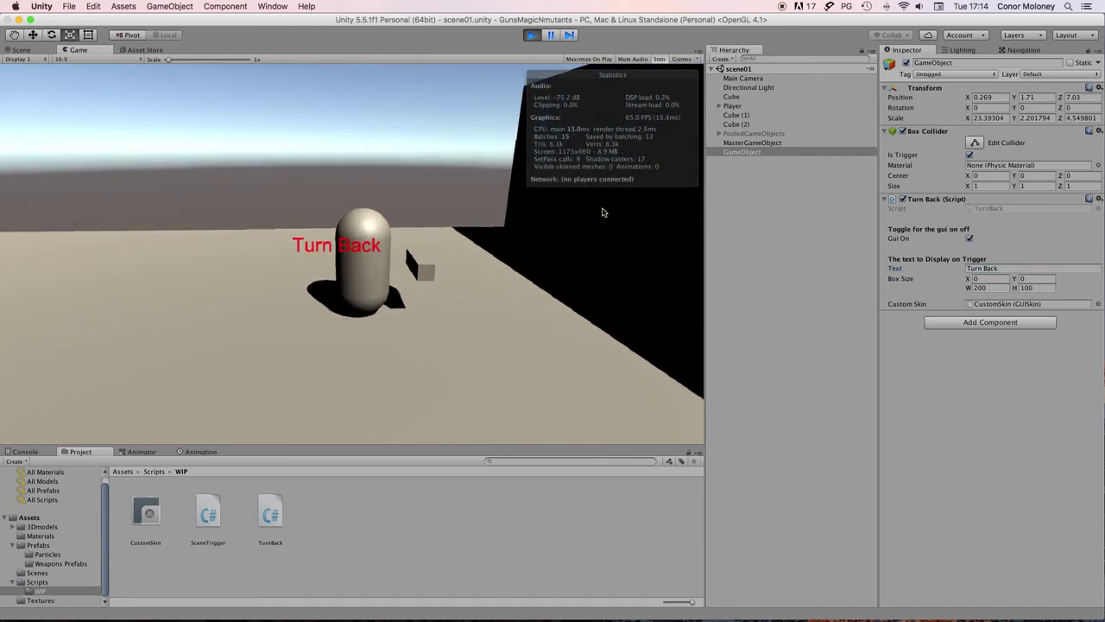
{"action": "key", "text": "a"}
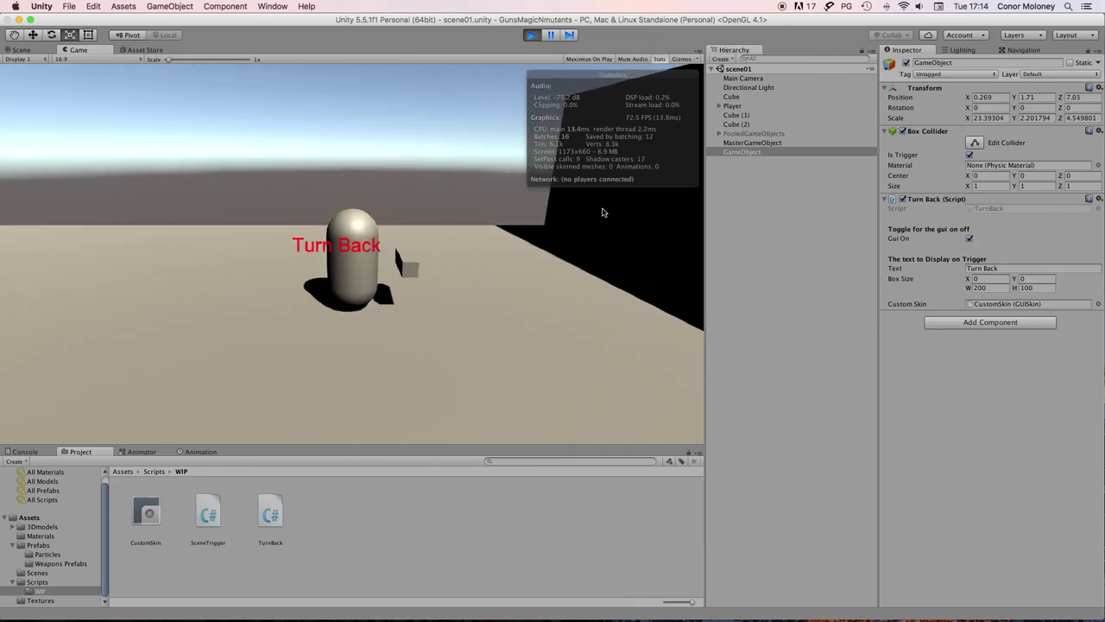
{"action": "key", "text": "a"}
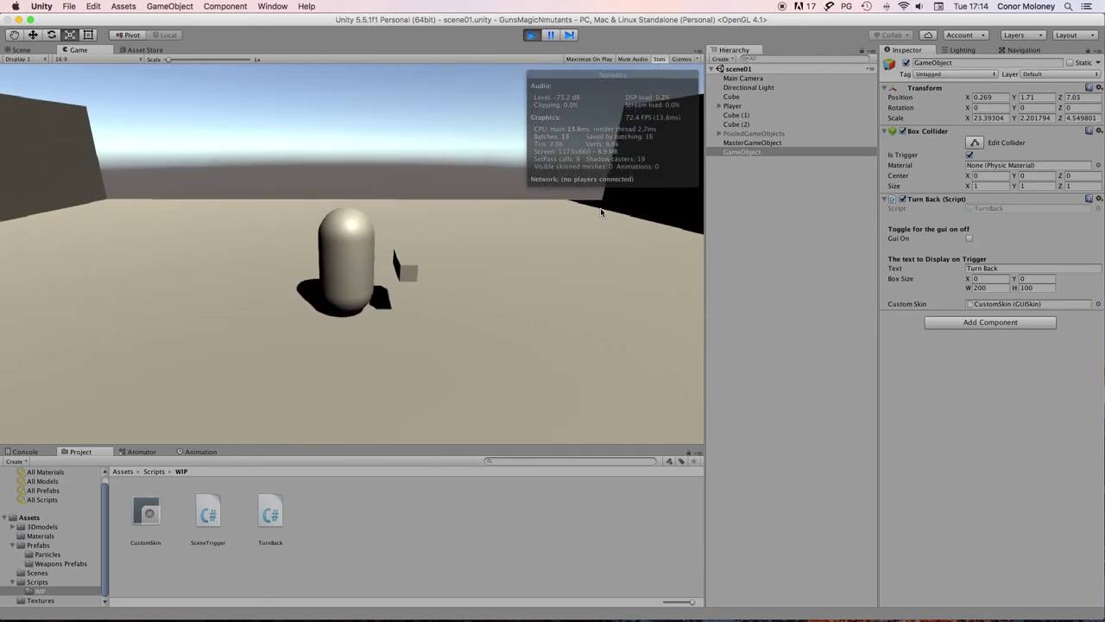